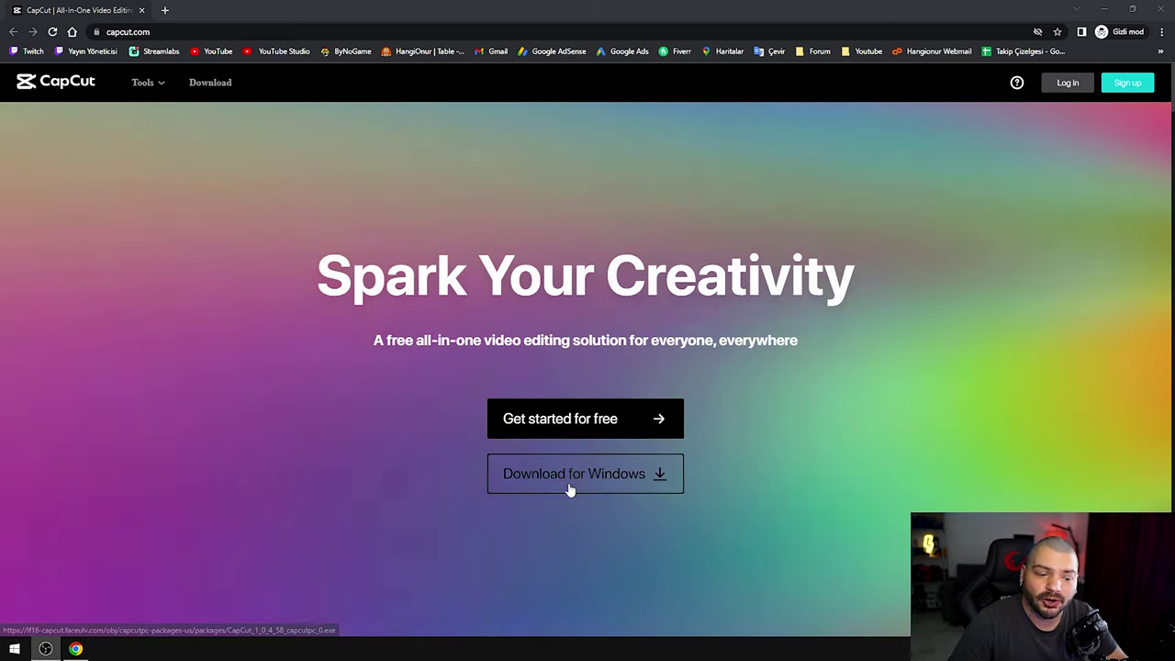
Download the CapCut installer for Windows from capcut.com and keep the flagged .exe file.
{"action": "left_click", "coordinate": [569, 489]}
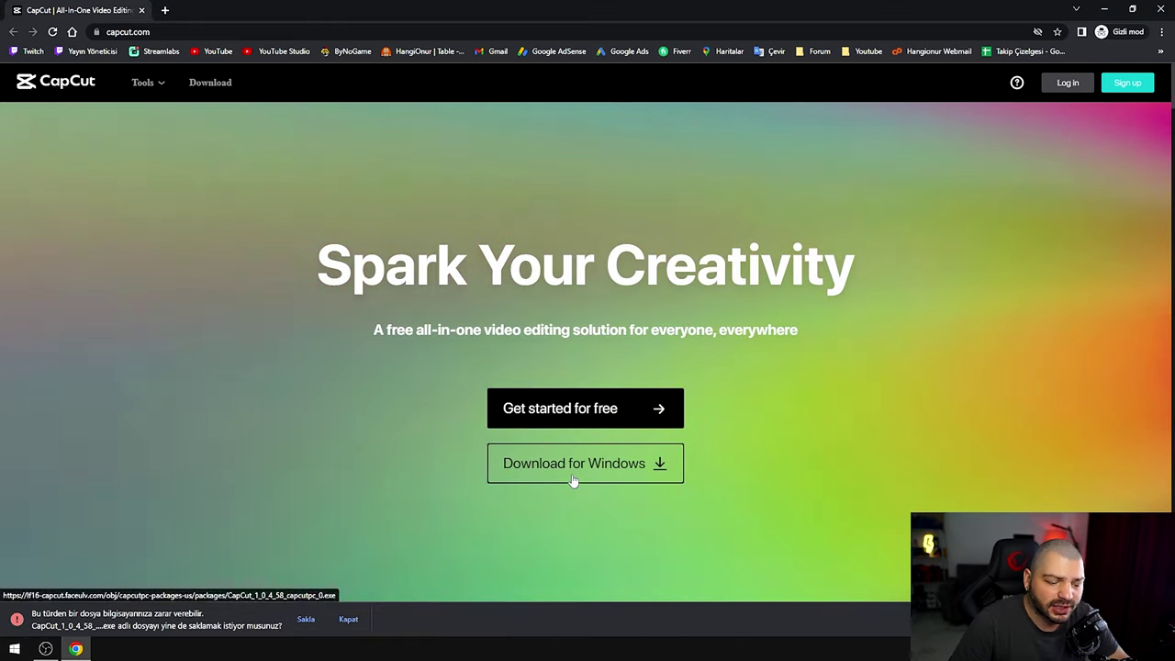
{"action": "left_click", "coordinate": [303, 619]}
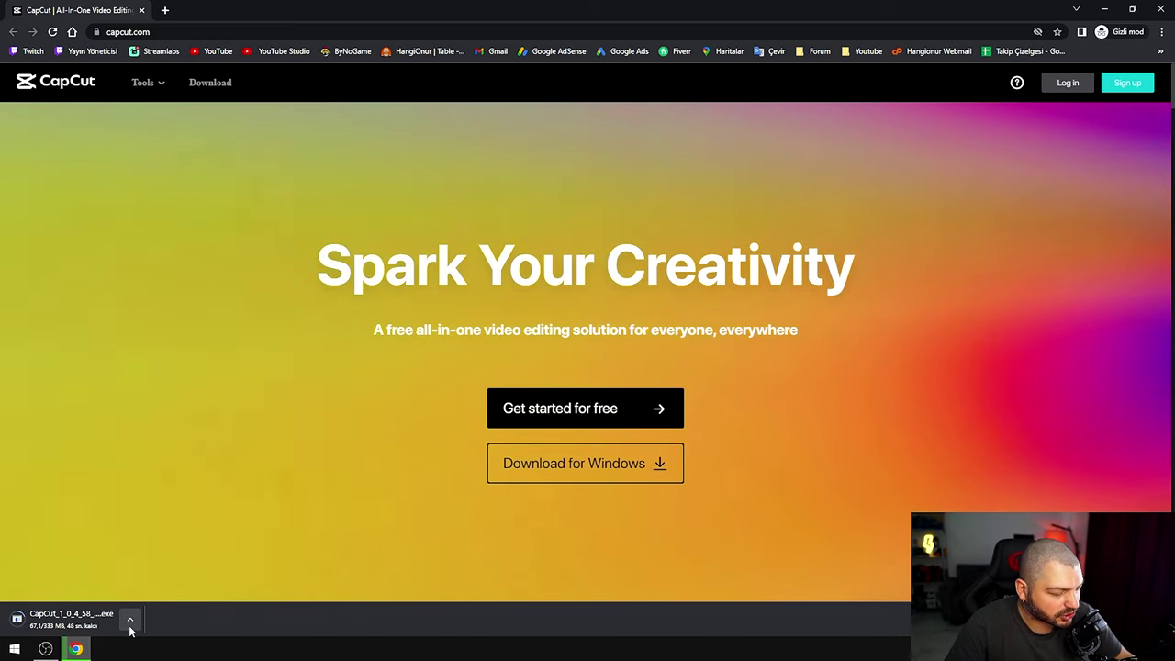
{"action": "left_click", "coordinate": [130, 624]}
{"action": "left_click", "coordinate": [148, 599]}
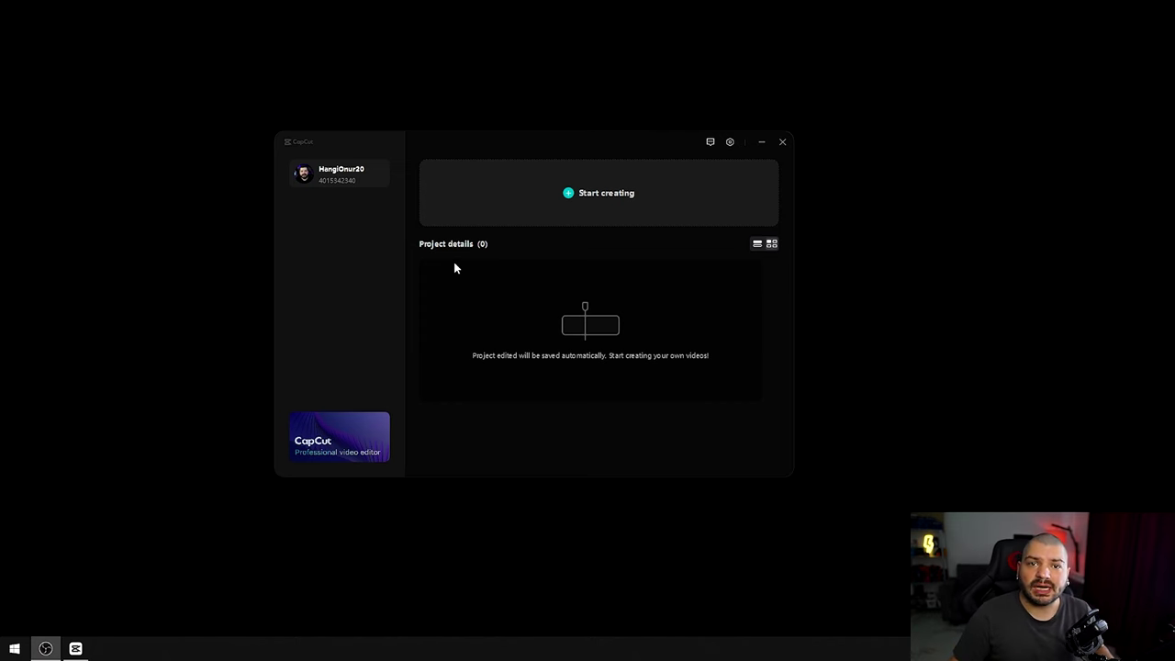
{"action": "mouse_move", "coordinate": [446, 146]}
{"action": "left_mouse_down"}
{"action": "mouse_move", "coordinate": [484, 161]}
{"action": "mouse_move", "coordinate": [451, 157]}
{"action": "left_mouse_up"}
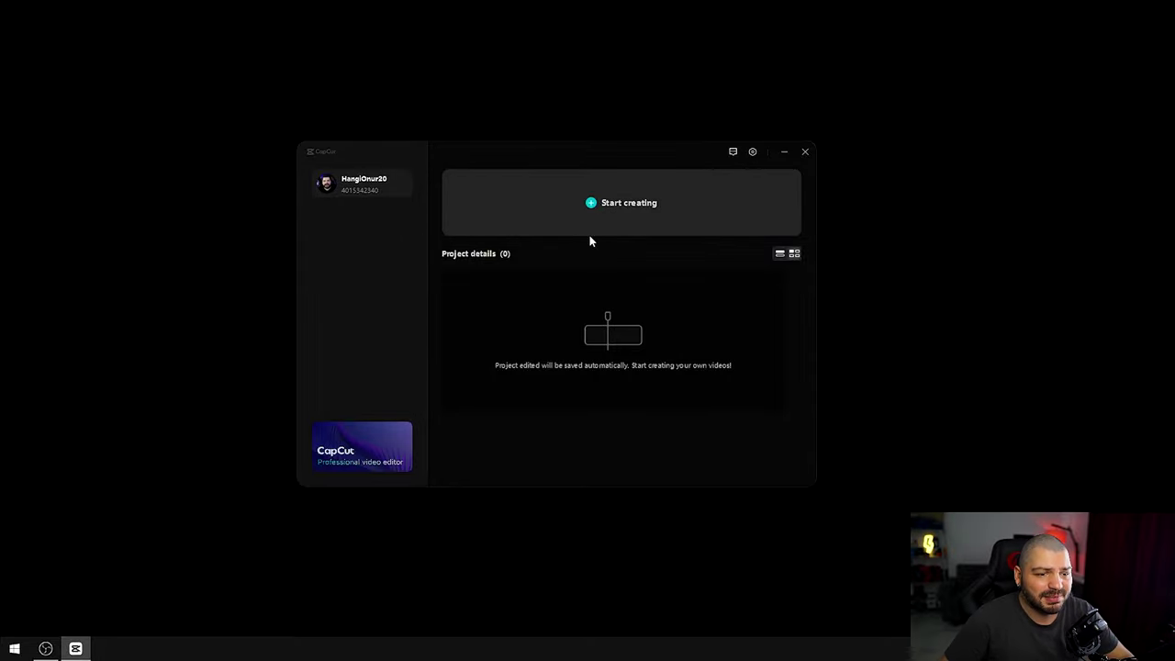
{"action": "left_click", "coordinate": [593, 205]}
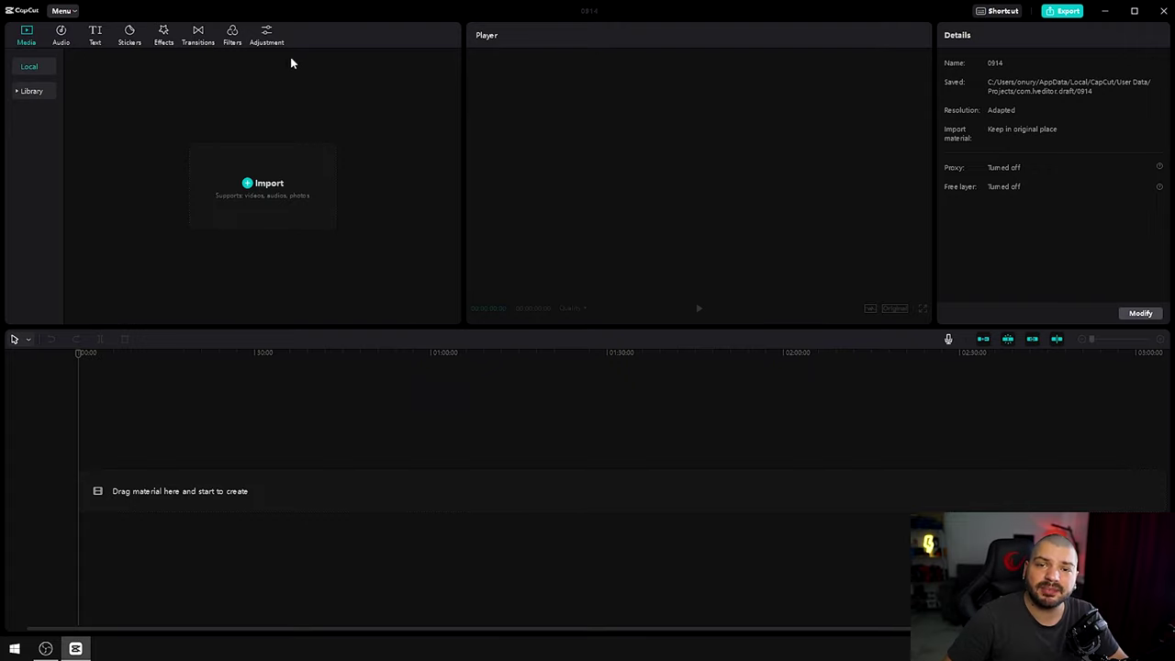
{"action": "left_click", "coordinate": [268, 185]}
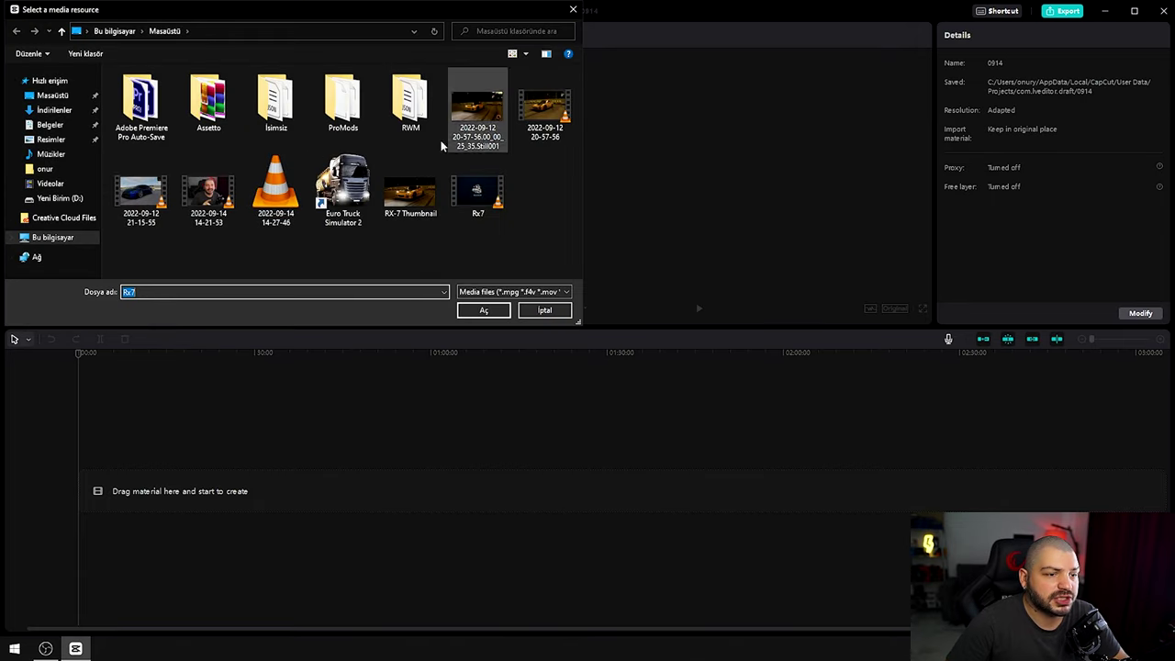
{"action": "double_click", "coordinate": [134, 216]}
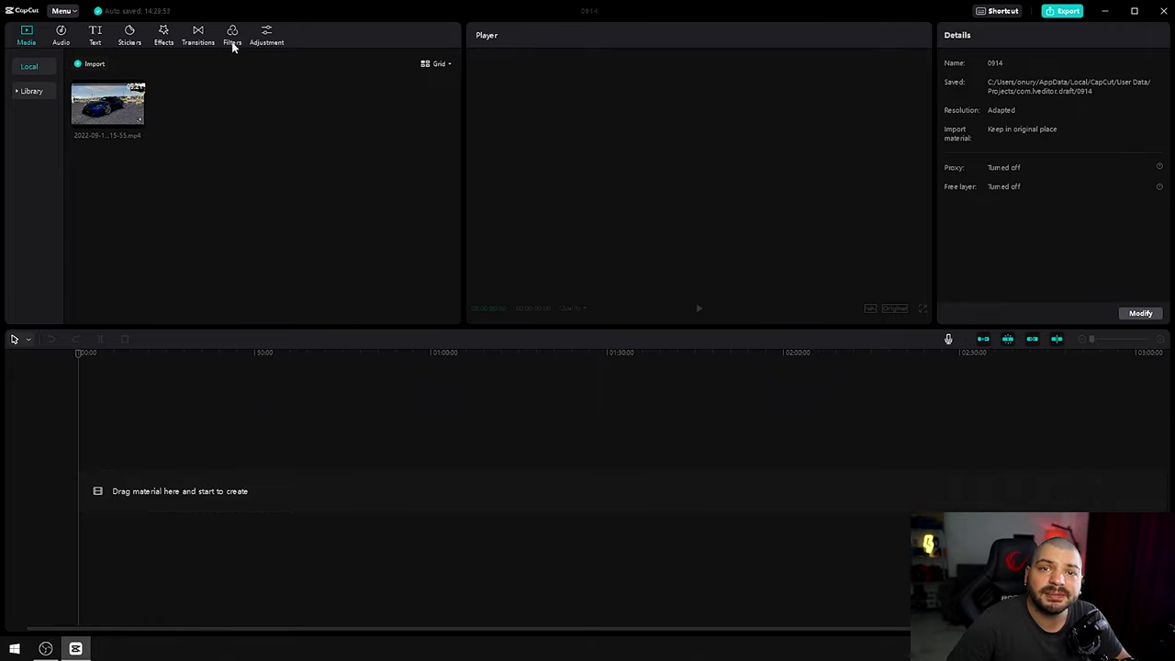
{"action": "left_click_drag", "start_coordinate": [108, 106], "coordinate": [134, 117]}
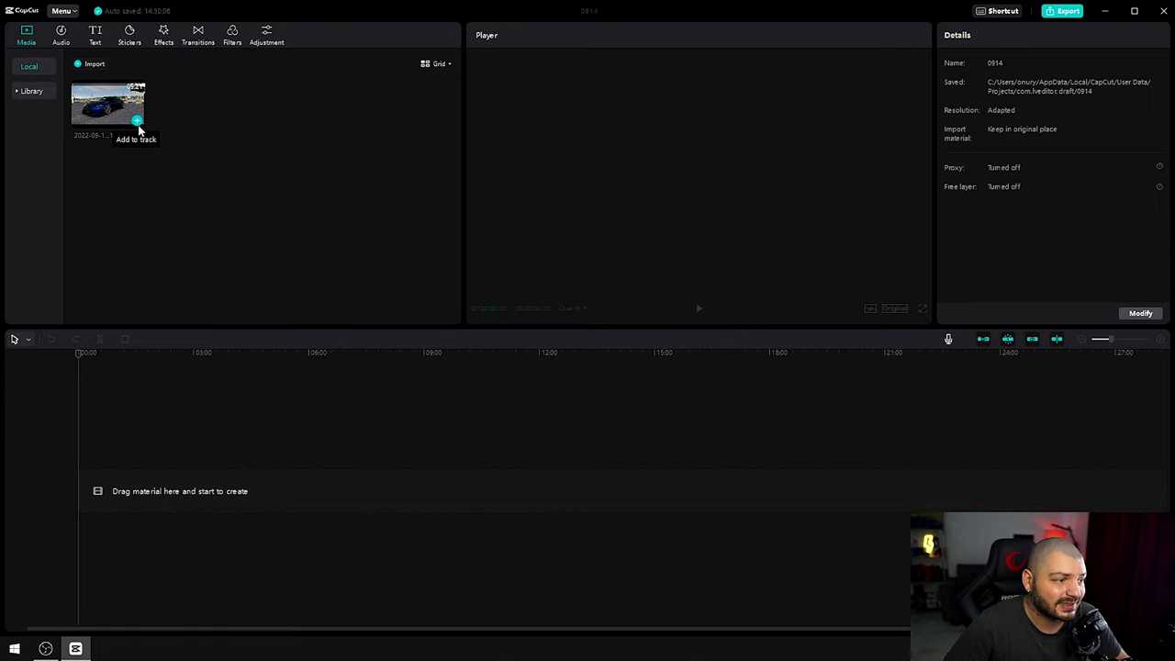
{"action": "left_click", "coordinate": [136, 121]}
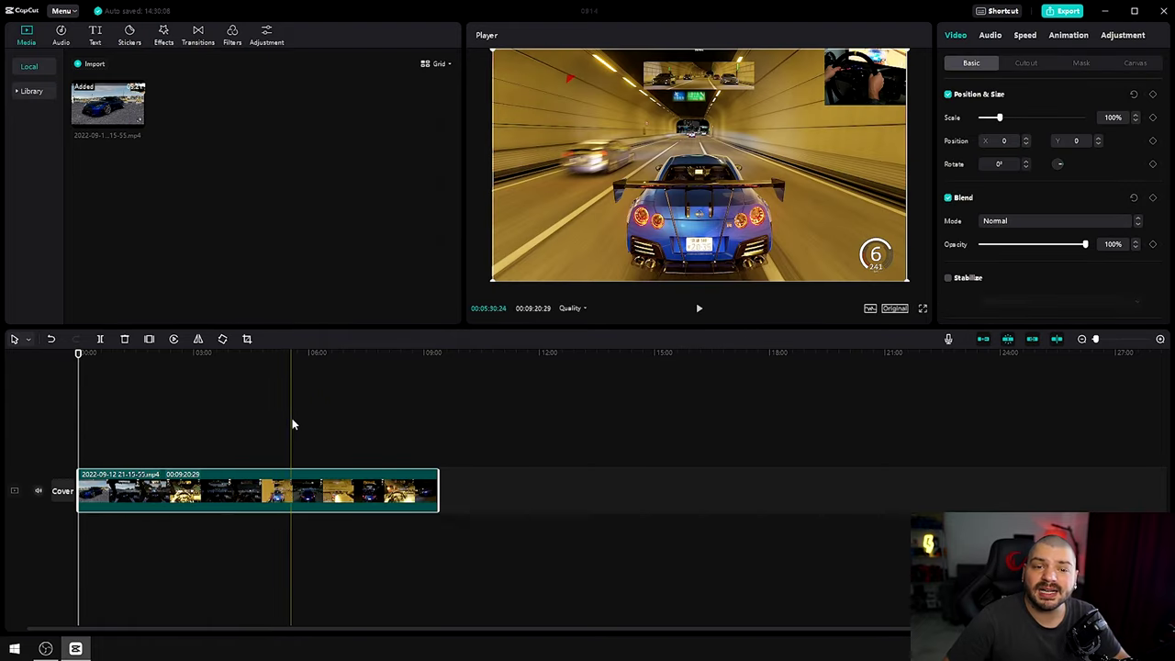
{"action": "key", "text": "Home"}
{"action": "key", "text": "space"}
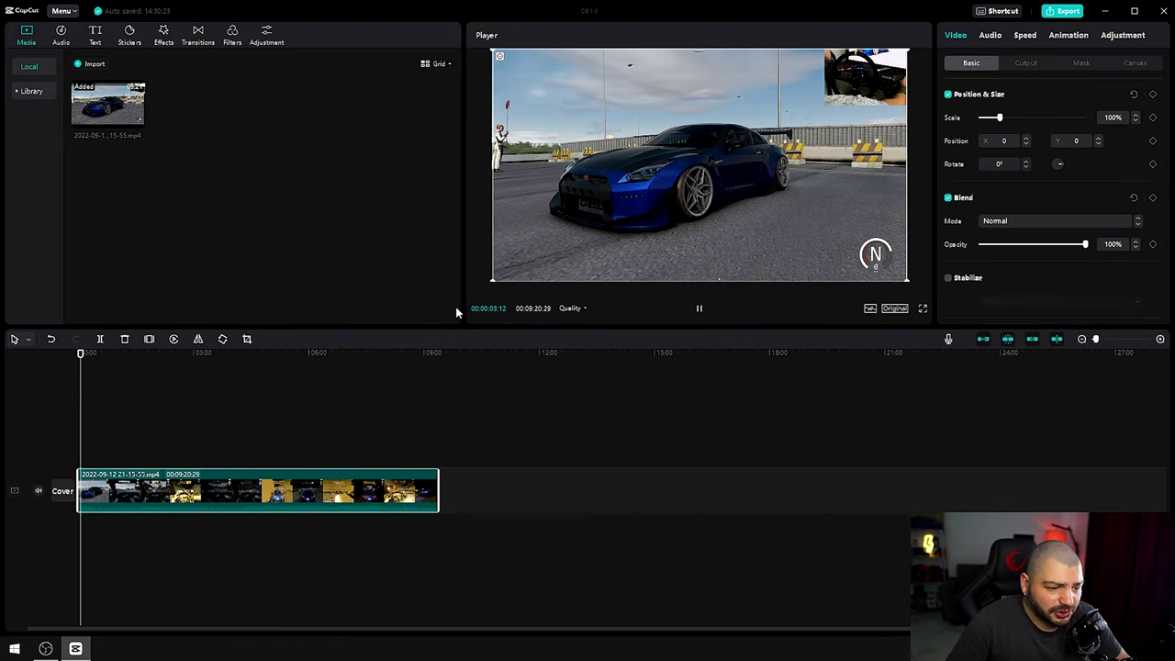
Resize the workspace panels to enlarge the player, giving it more height and width beside a narrower media panel.
{"action": "left_click_drag", "start_coordinate": [554, 327], "coordinate": [486, 441]}
{"action": "left_click_drag", "start_coordinate": [463, 284], "coordinate": [304, 276]}
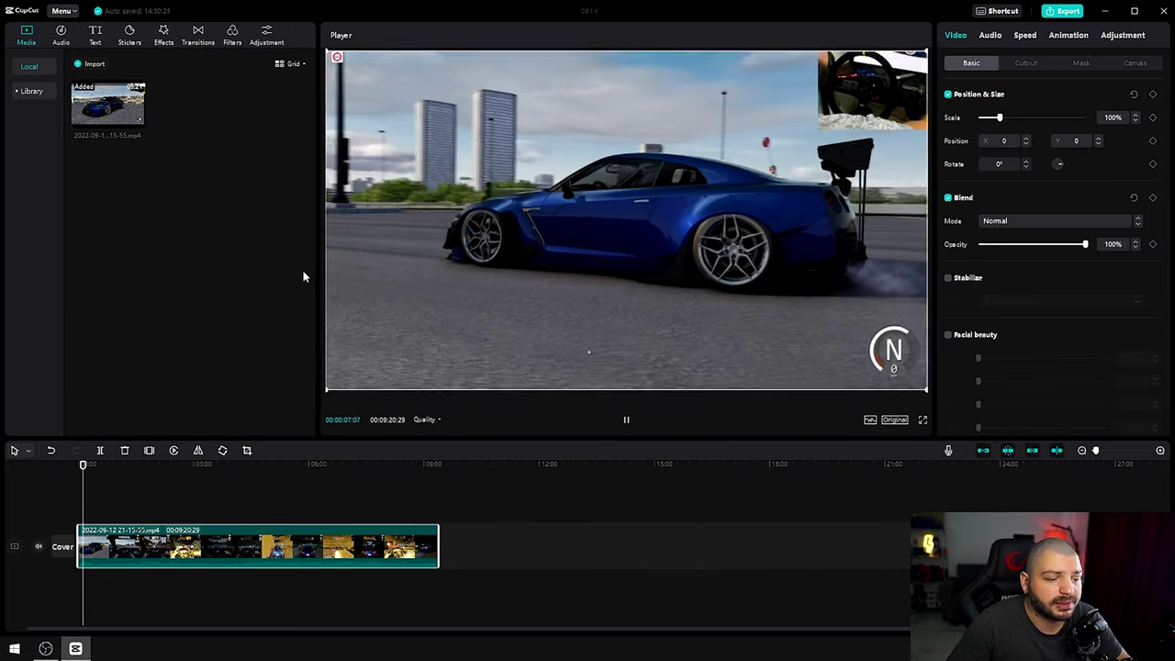
{"action": "left_click_drag", "start_coordinate": [933, 238], "coordinate": [758, 239]}
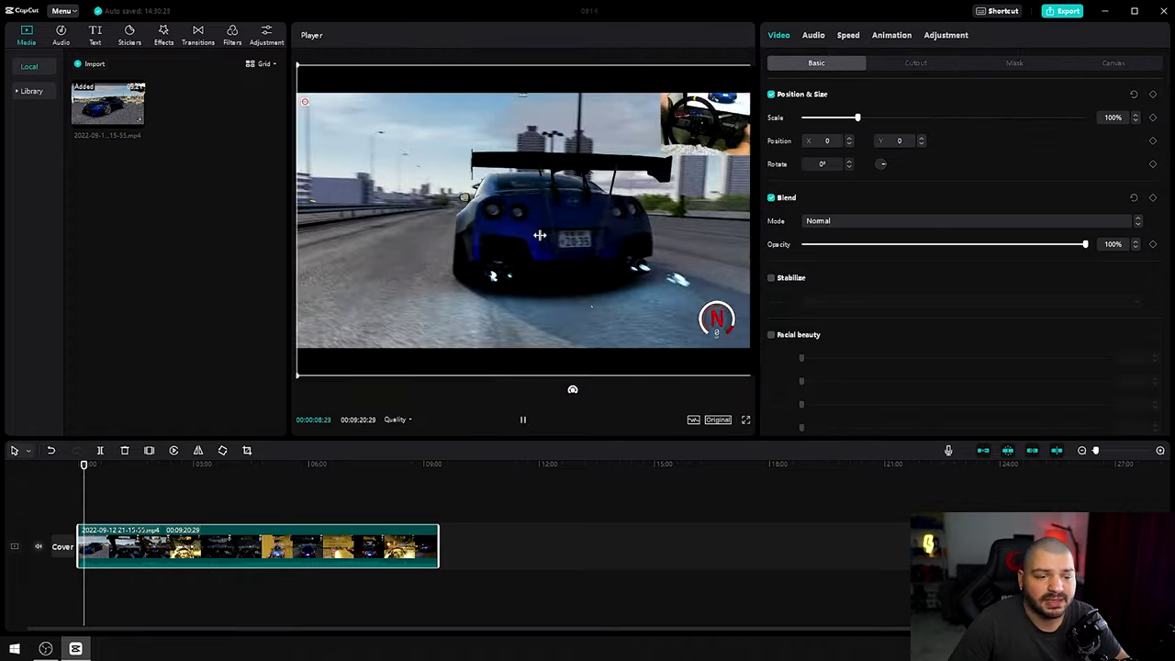
{"action": "left_click_drag", "start_coordinate": [539, 235], "coordinate": [951, 234]}
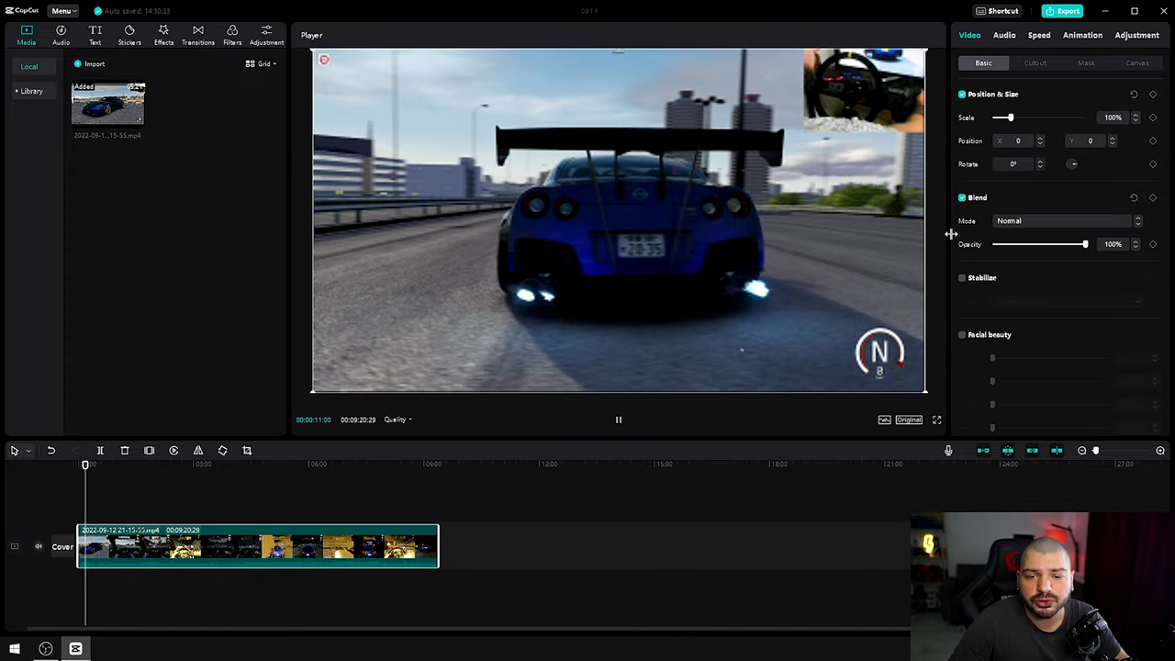
{"action": "left_click_drag", "start_coordinate": [285, 228], "coordinate": [317, 230]}
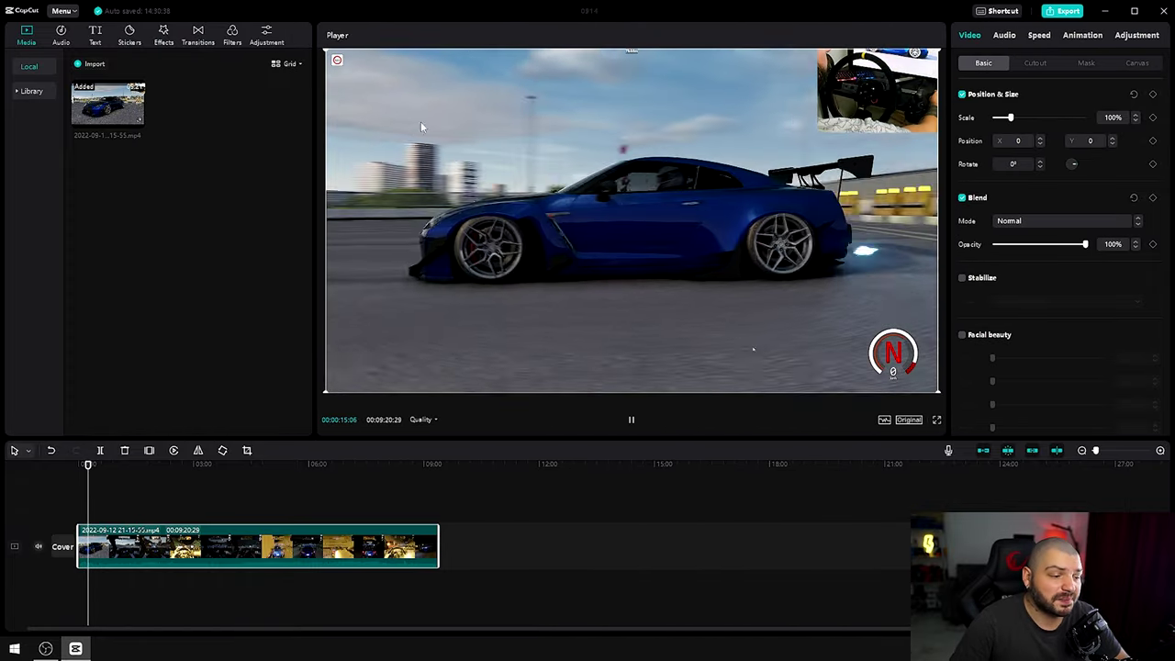
Try Performance priority for the player preview and restore Quality priority.
{"action": "left_click", "coordinate": [438, 421]}
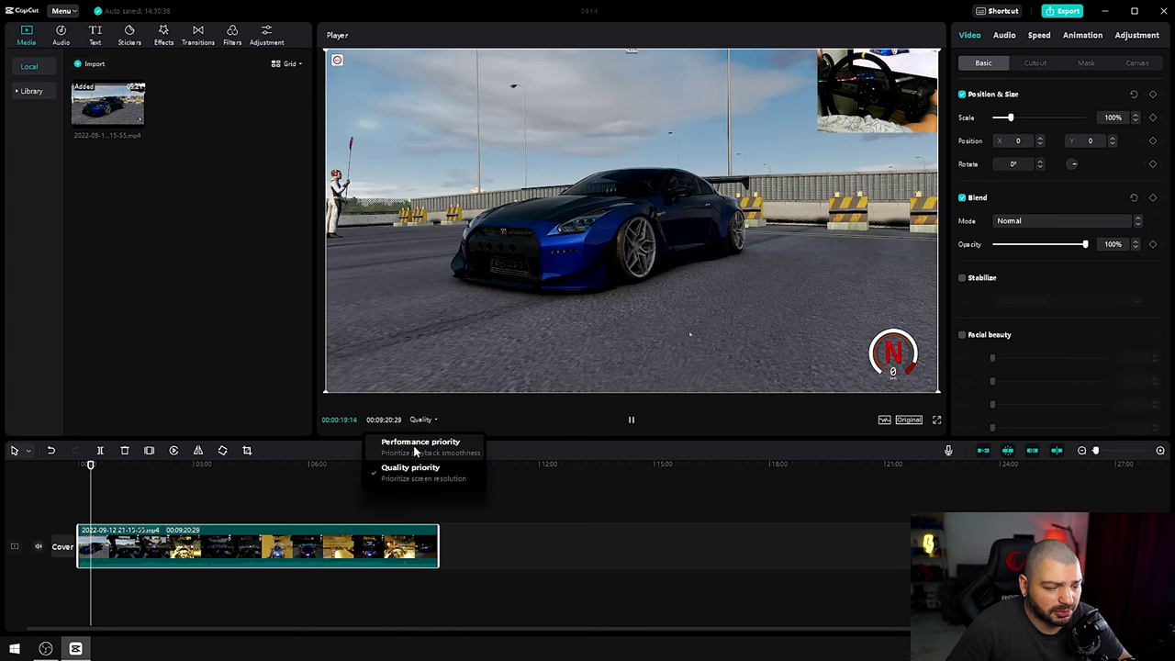
{"action": "left_click", "coordinate": [414, 447]}
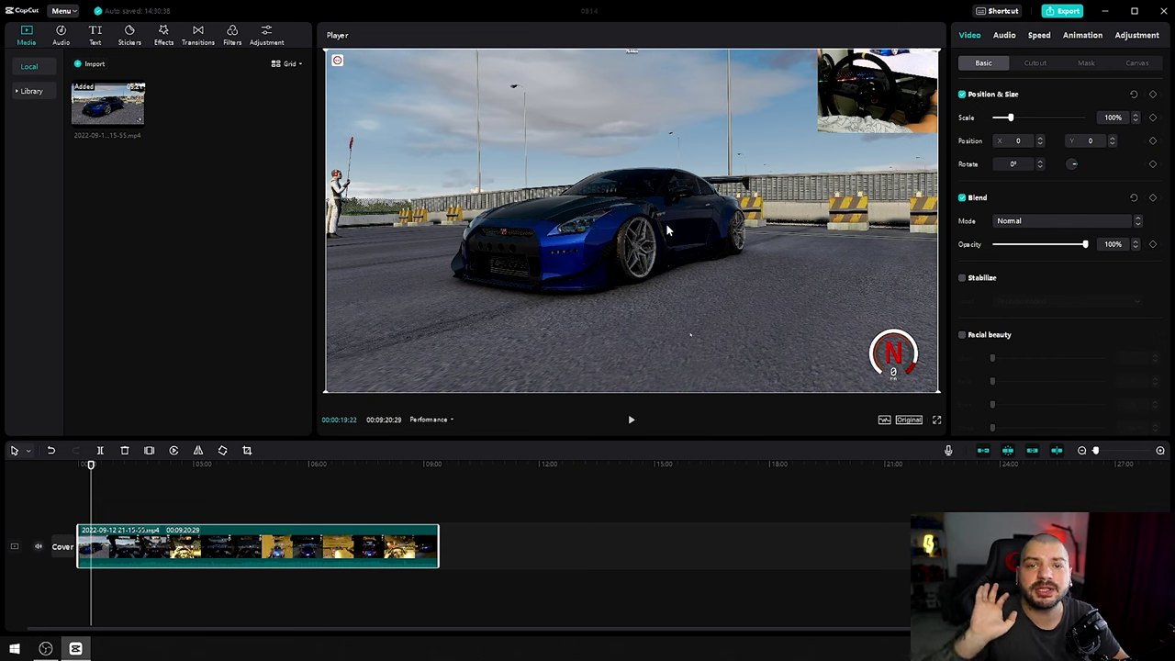
{"action": "left_click", "coordinate": [439, 420]}
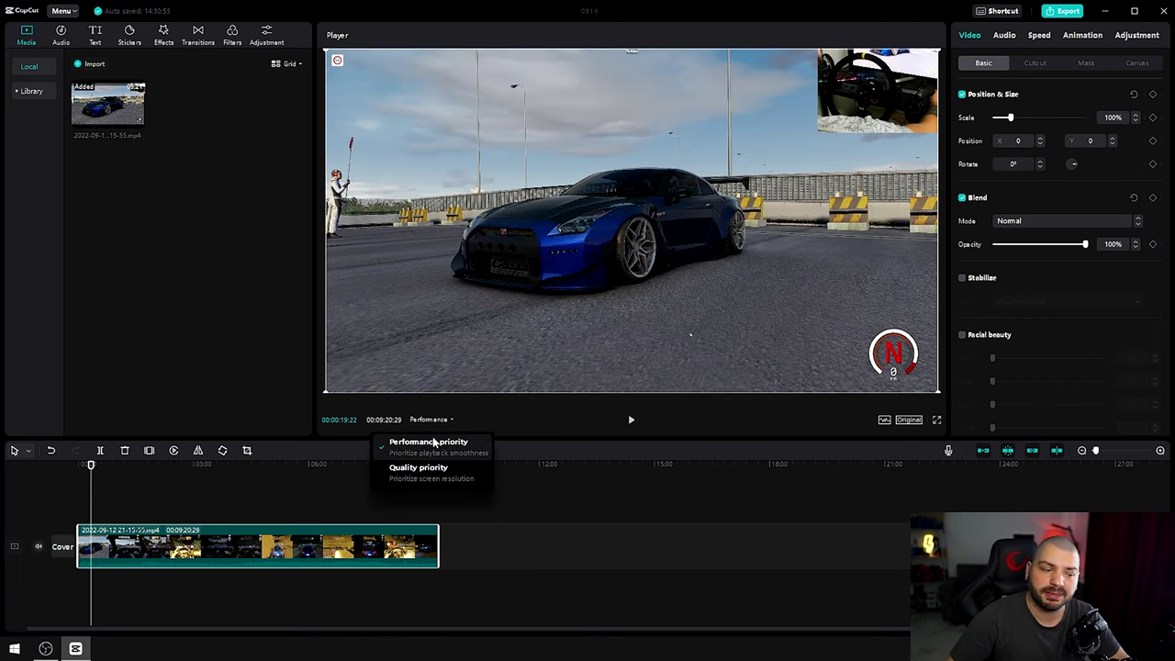
{"action": "left_click", "coordinate": [425, 472]}
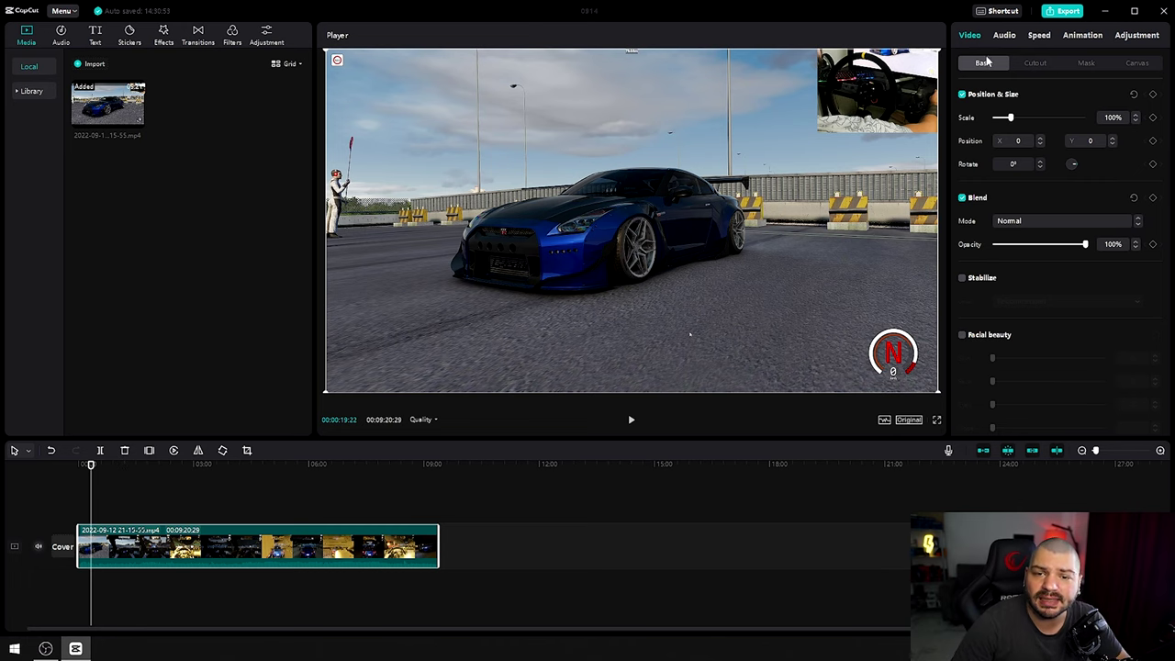
Review the Timeline, Player, Basic and Other keyboard shortcut lists and the Shortcut 1 preset, and close the overview.
{"action": "left_click", "coordinate": [1000, 11]}
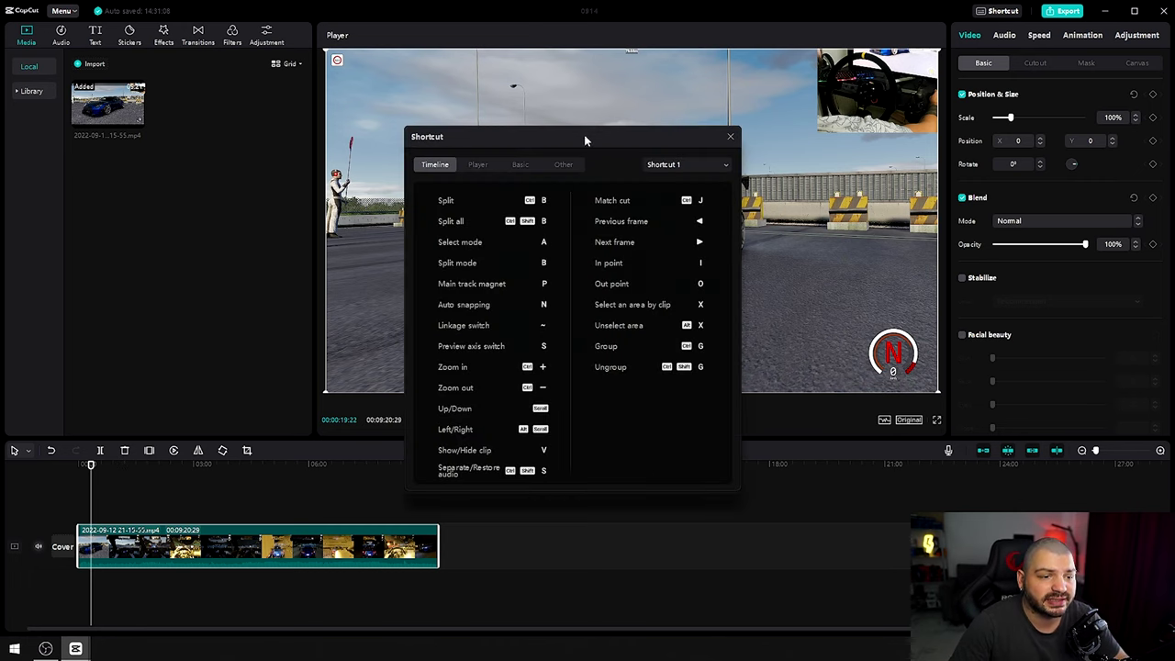
{"action": "left_click_drag", "start_coordinate": [583, 134], "coordinate": [387, 114]}
{"action": "left_click", "coordinate": [392, 124]}
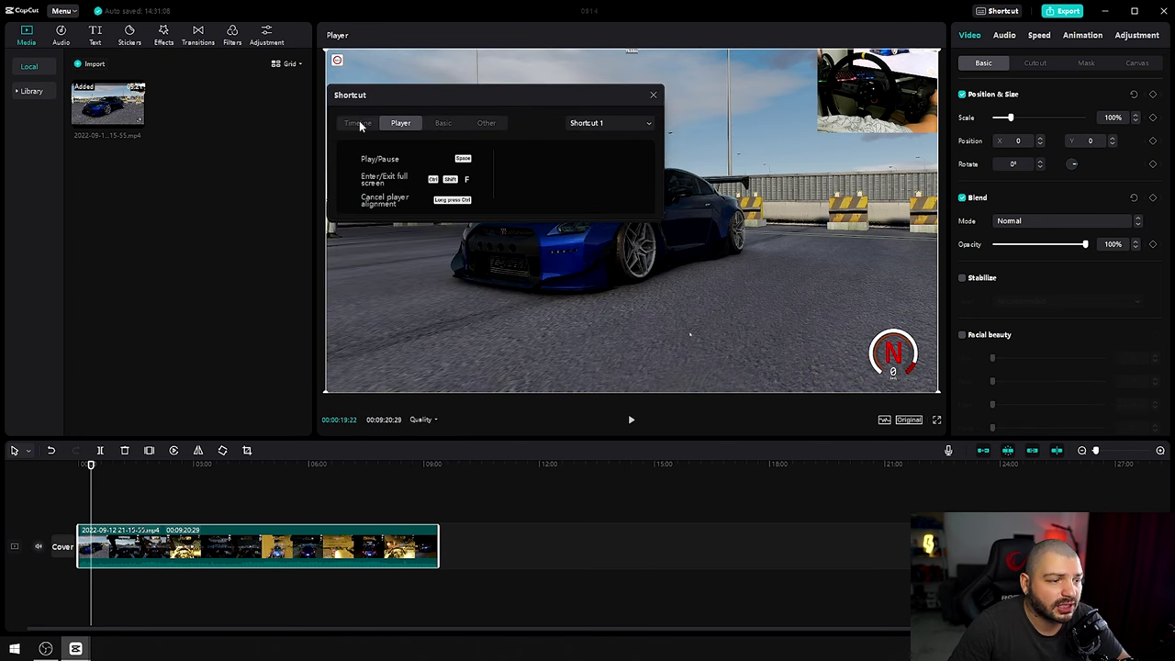
{"action": "left_click", "coordinate": [355, 127]}
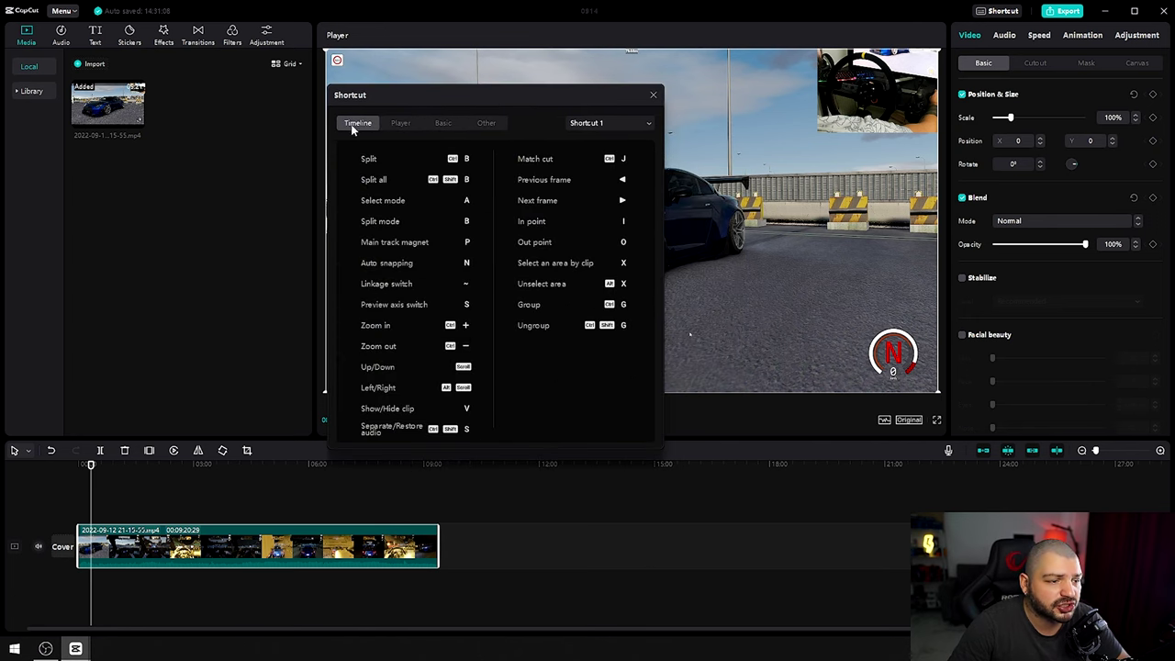
{"action": "left_click", "coordinate": [401, 124]}
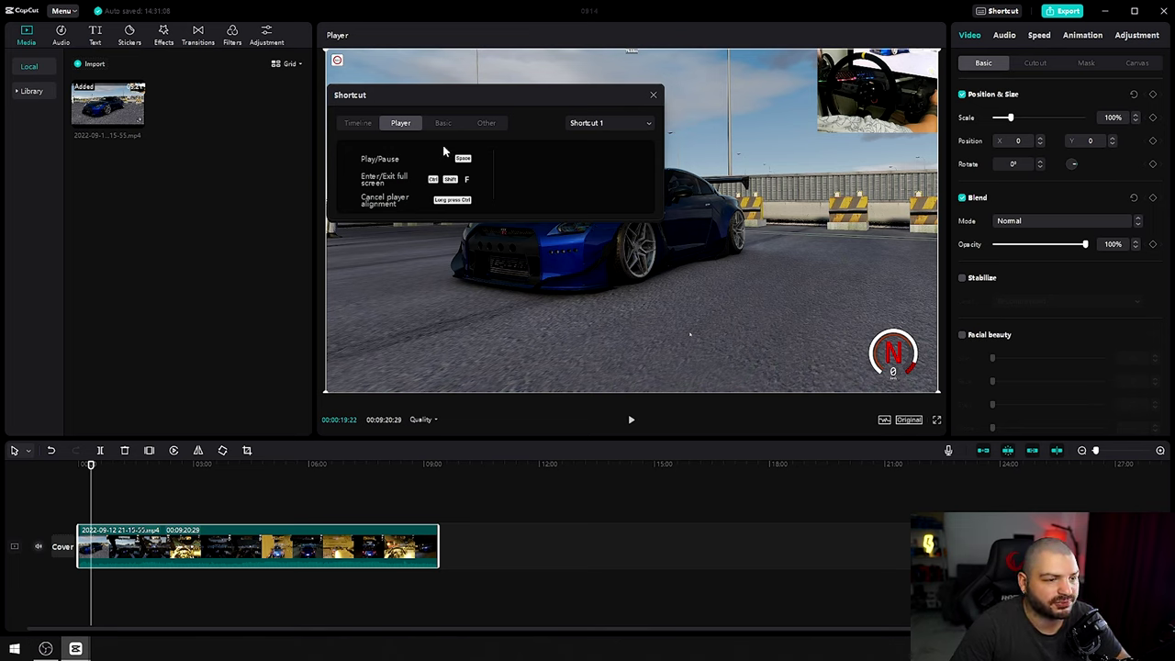
{"action": "left_click", "coordinate": [446, 125]}
{"action": "left_click", "coordinate": [485, 124]}
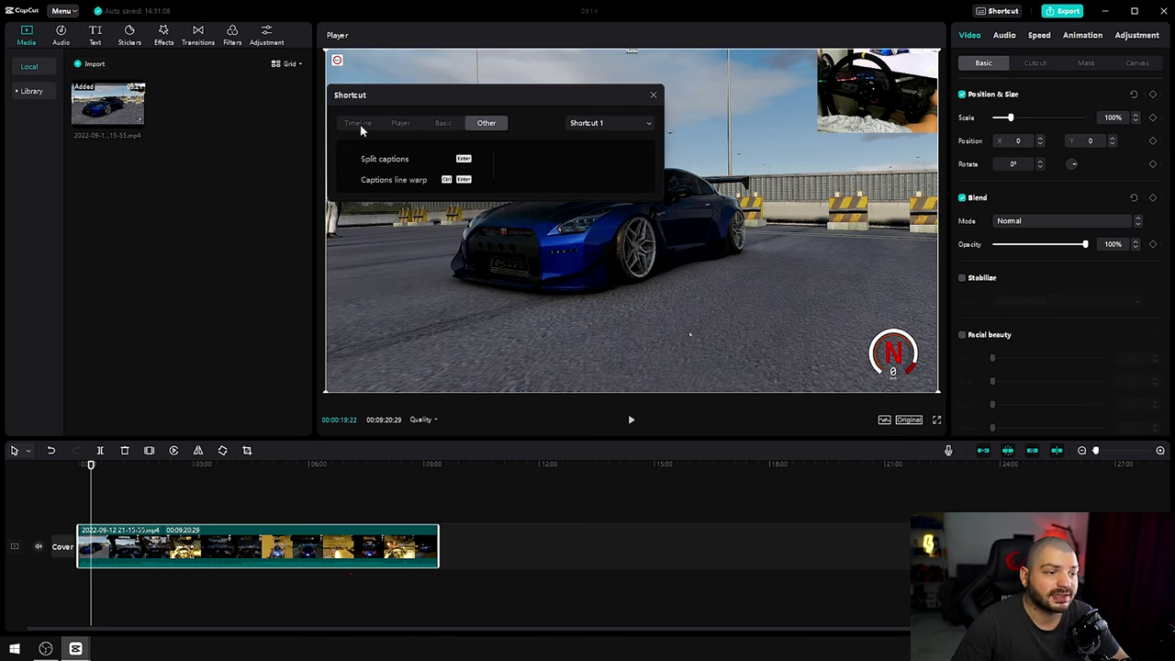
{"action": "left_click", "coordinate": [359, 124]}
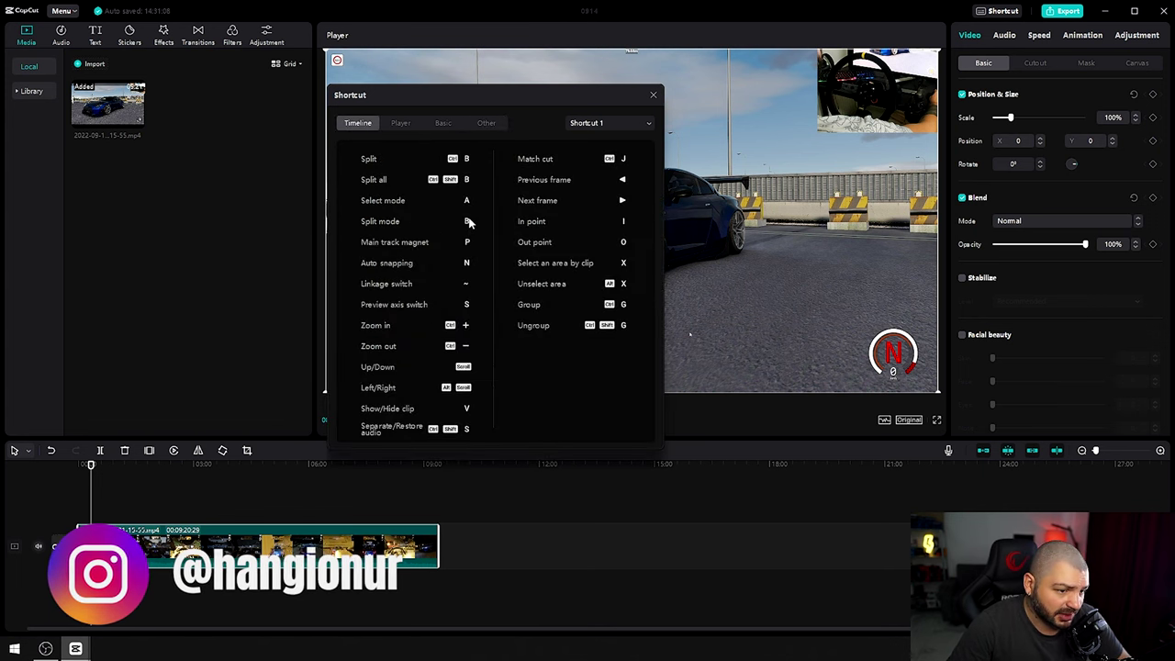
{"action": "left_click", "coordinate": [608, 123]}
{"action": "left_click", "coordinate": [592, 148]}
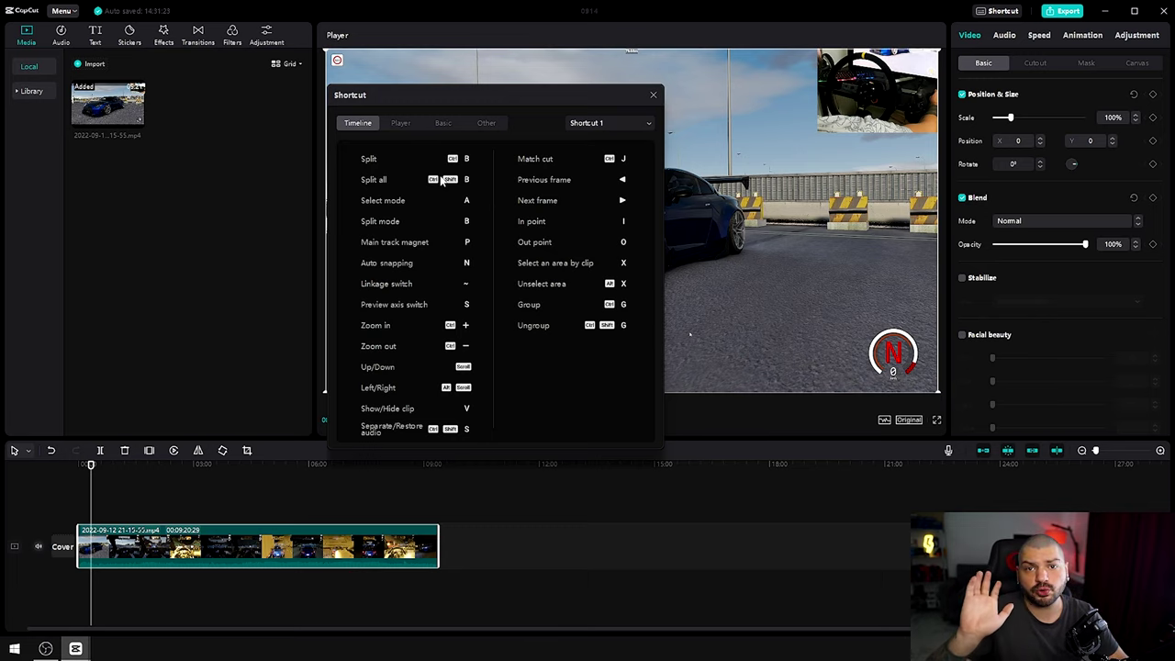
{"action": "left_click", "coordinate": [653, 95]}
Try splitting the clip at about 00:03:50 in Split mode, return to Select mode and undo the split.
{"action": "key", "text": "b"}
{"action": "left_click", "coordinate": [225, 546]}
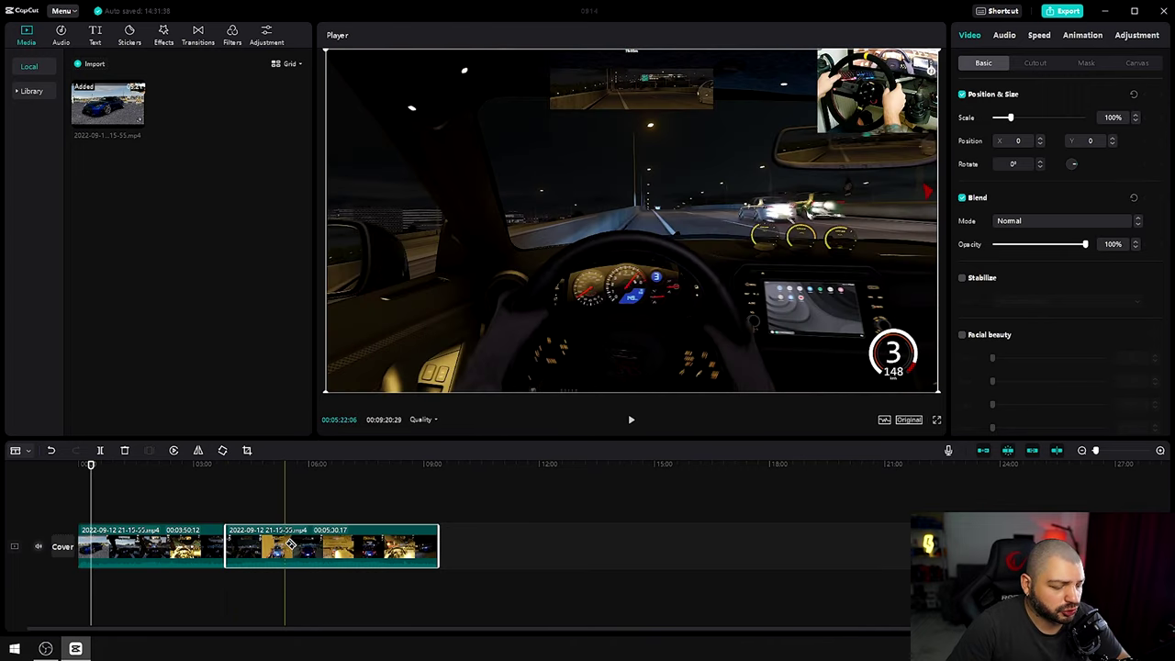
{"action": "key", "text": "a"}
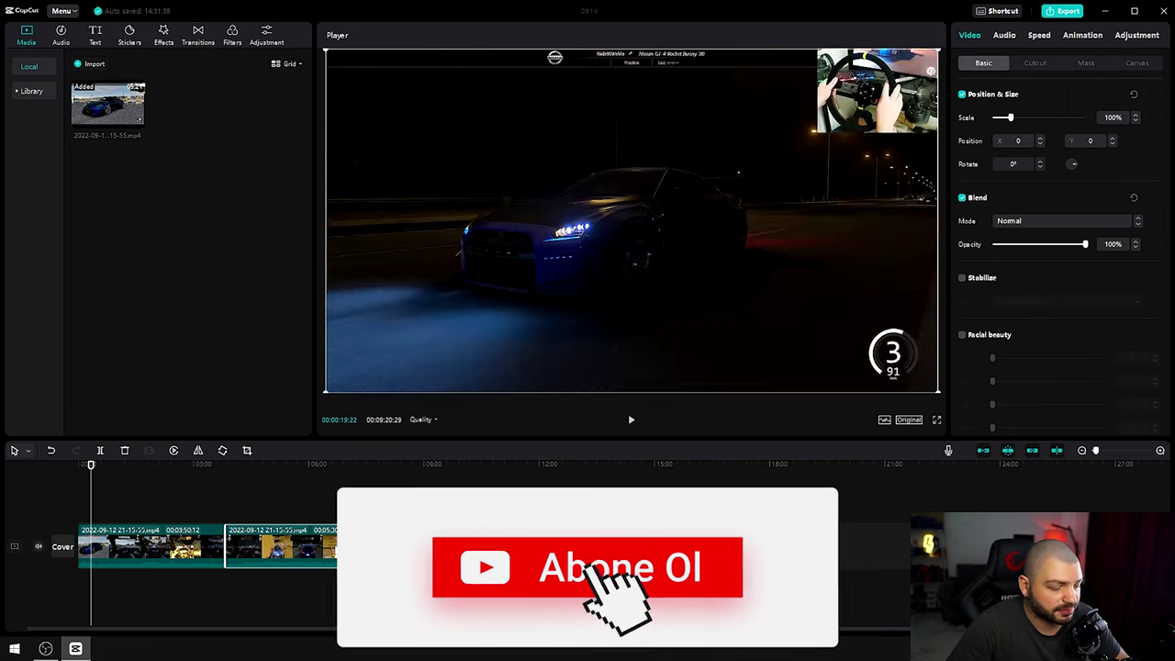
{"action": "key", "text": "ctrl+z"}
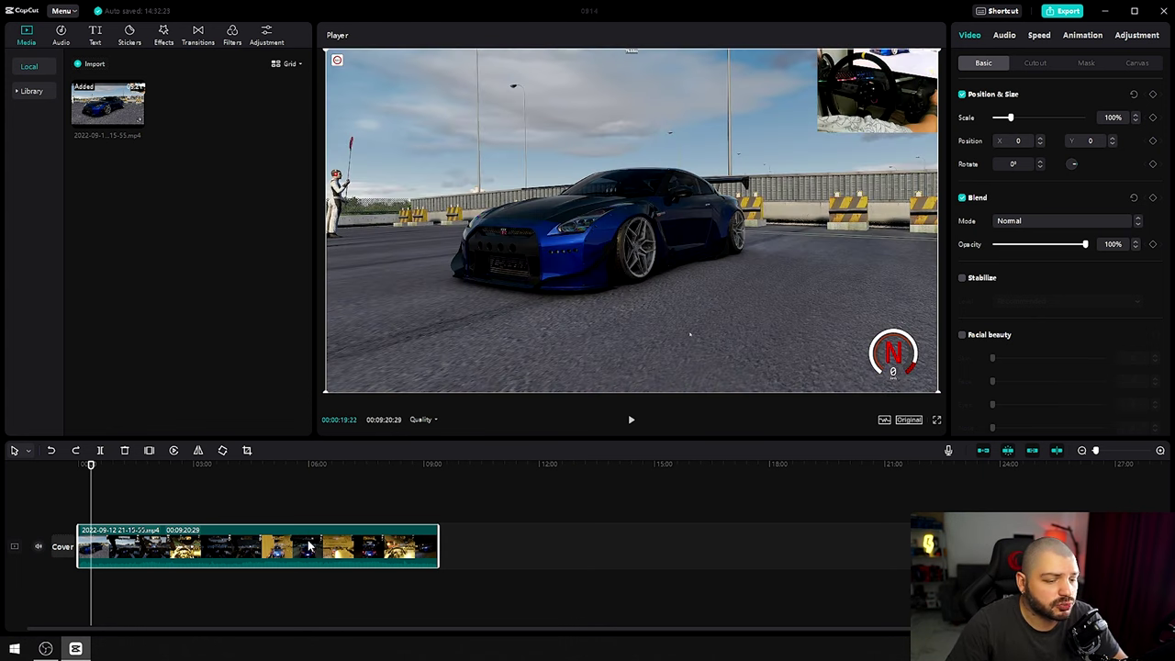
Look through the clip's Cutout and Mask options and return to its basic video settings.
{"action": "left_click", "coordinate": [1033, 64]}
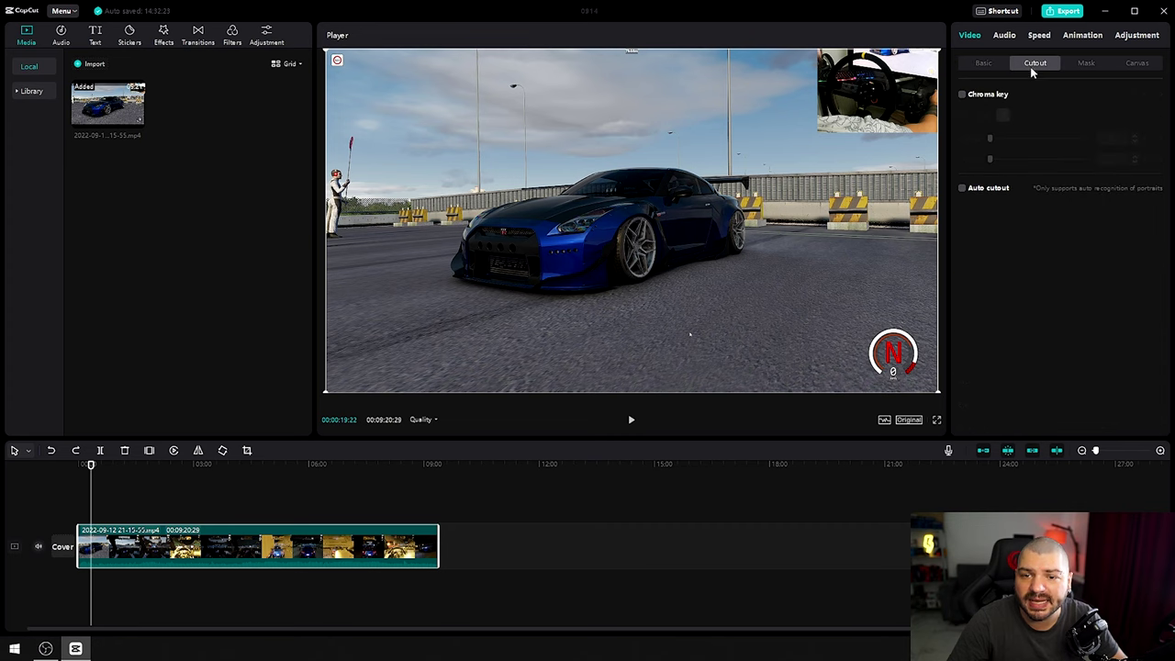
{"action": "left_click", "coordinate": [1089, 65]}
{"action": "left_click", "coordinate": [985, 66]}
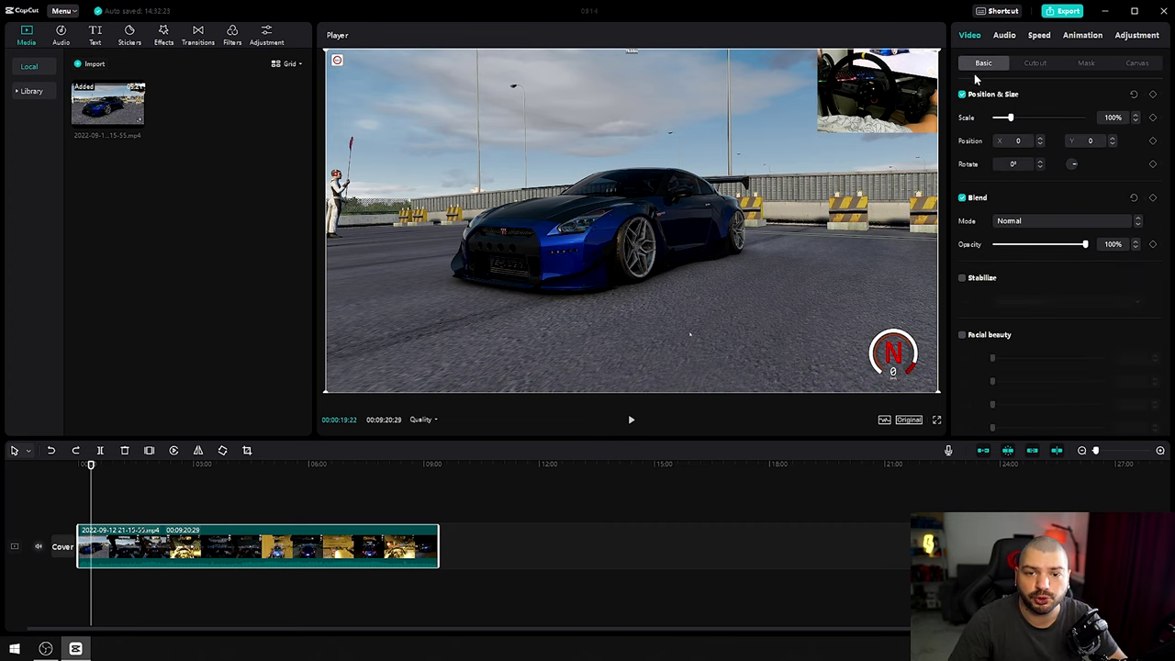
Try a 146% scale, 19° rotation and position of X 338, Y 27 on the clip, and reset its Position & Size.
{"action": "mouse_move", "coordinate": [1013, 120]}
{"action": "left_mouse_down"}
{"action": "mouse_move", "coordinate": [1043, 118]}
{"action": "mouse_move", "coordinate": [999, 118]}
{"action": "mouse_move", "coordinate": [1018, 118]}
{"action": "left_mouse_up"}
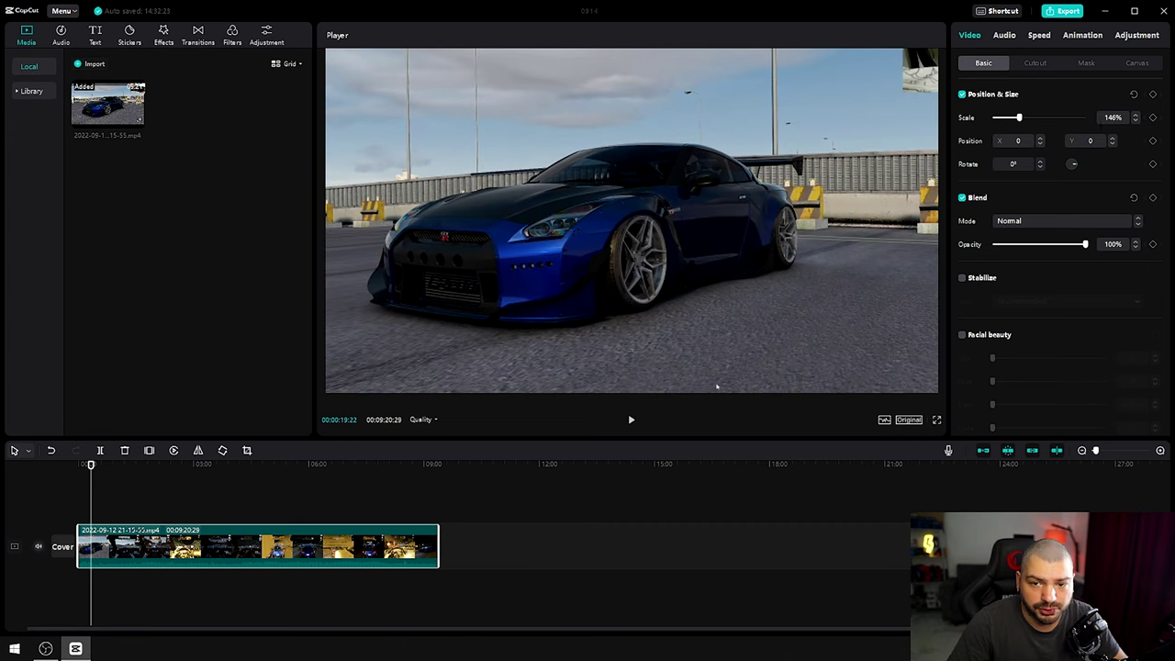
{"action": "left_click", "coordinate": [1041, 138]}
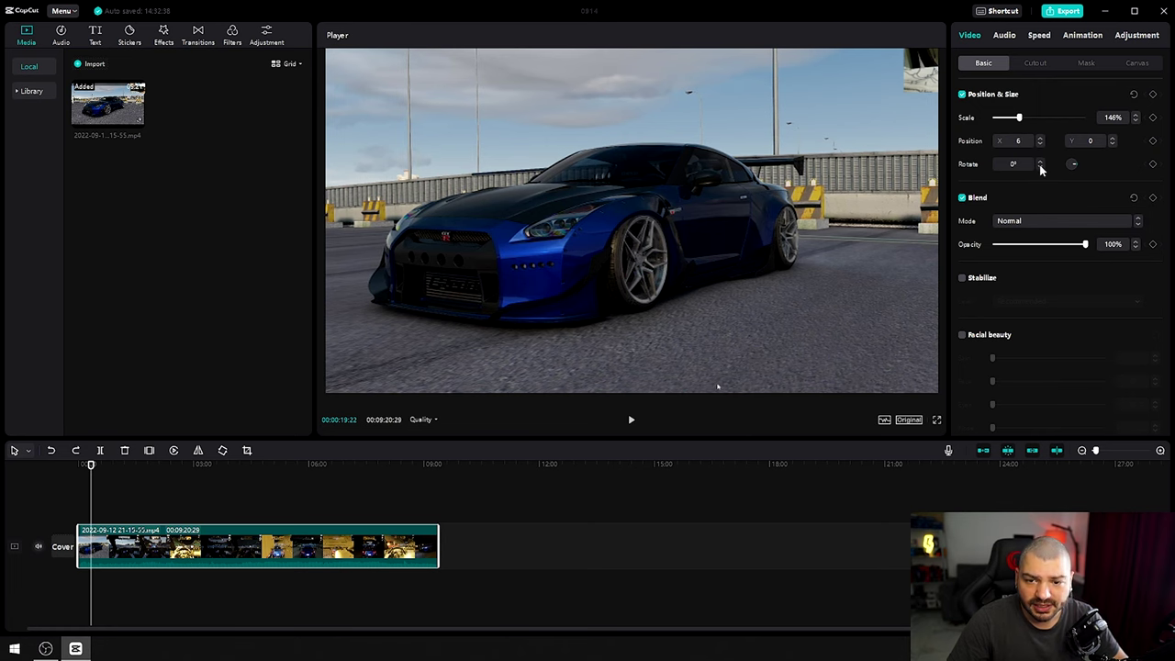
{"action": "left_click_drag", "start_coordinate": [1071, 170], "coordinate": [1079, 165]}
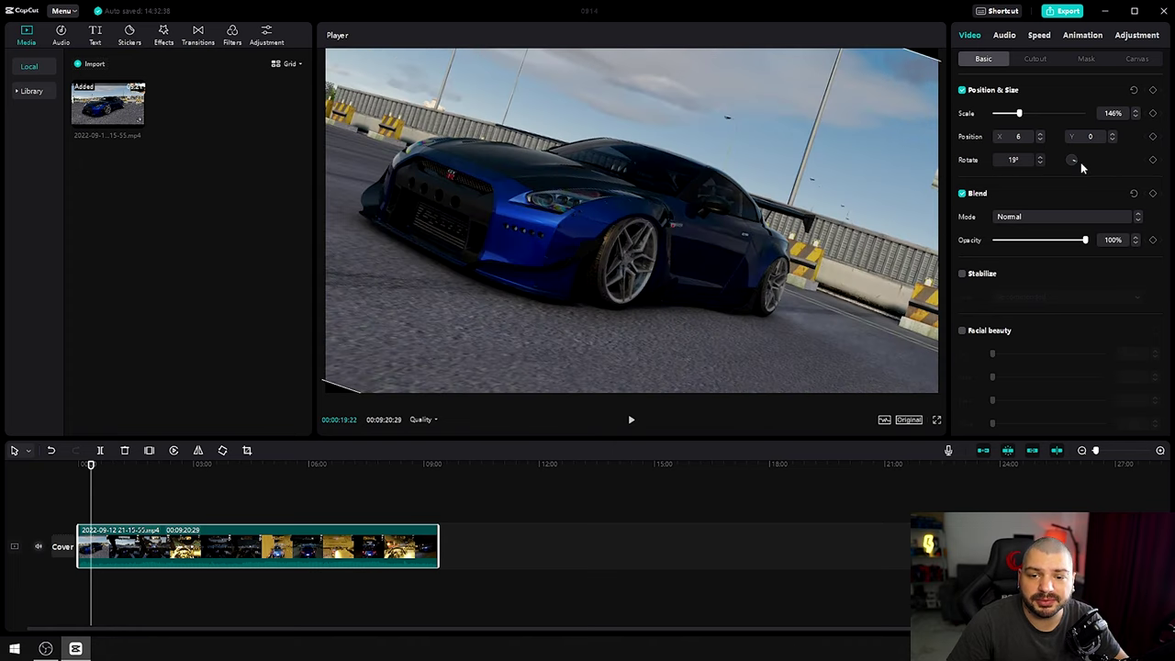
{"action": "left_click_drag", "start_coordinate": [643, 220], "coordinate": [682, 246]}
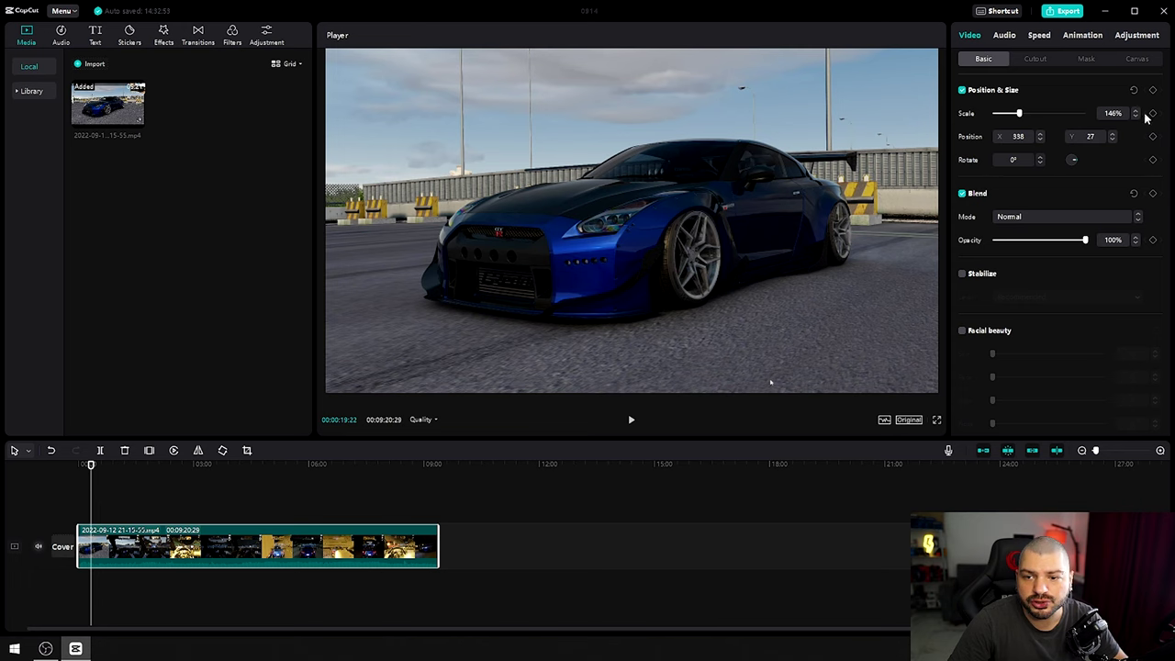
{"action": "left_click", "coordinate": [1134, 90]}
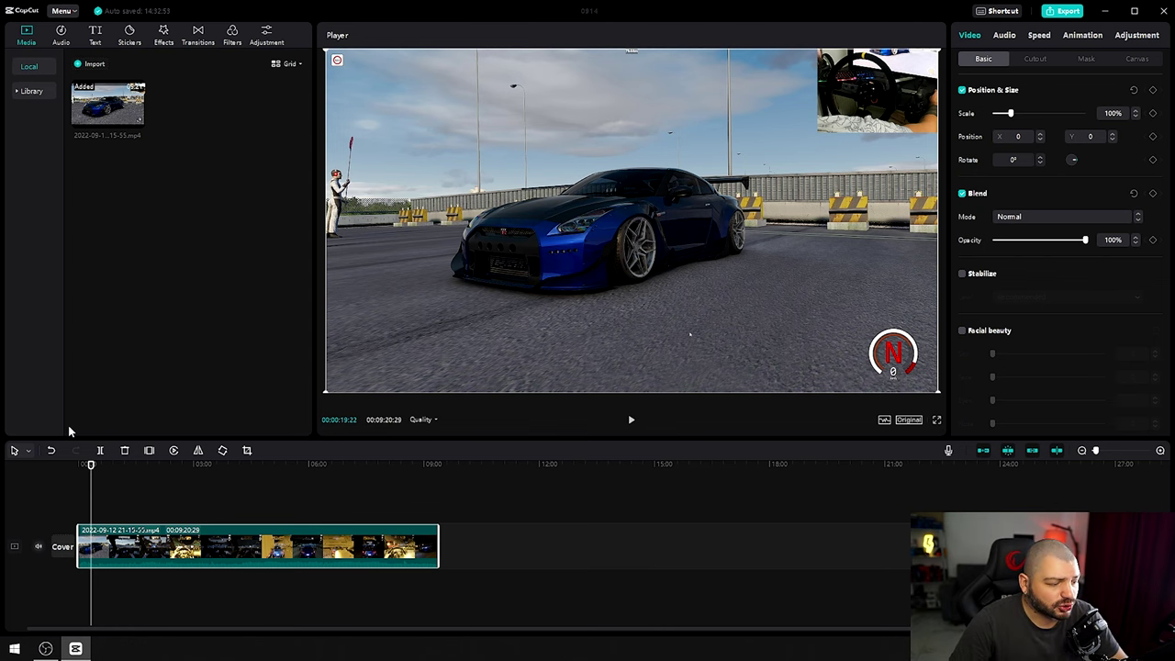
Try a scale animation on the gameplay clip with keyframes of 100% at 00:03:03:17 and 238% at 00:03:15:01, and play it back.
{"action": "left_click_drag", "start_coordinate": [91, 465], "coordinate": [196, 465]}
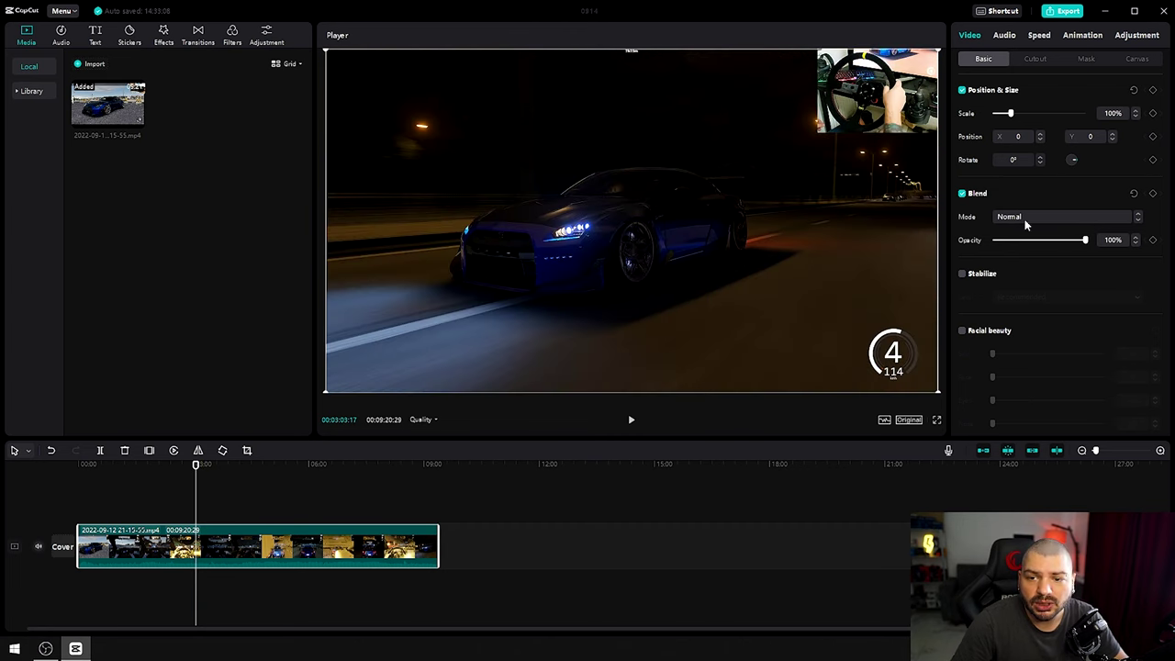
{"action": "left_click", "coordinate": [1154, 114]}
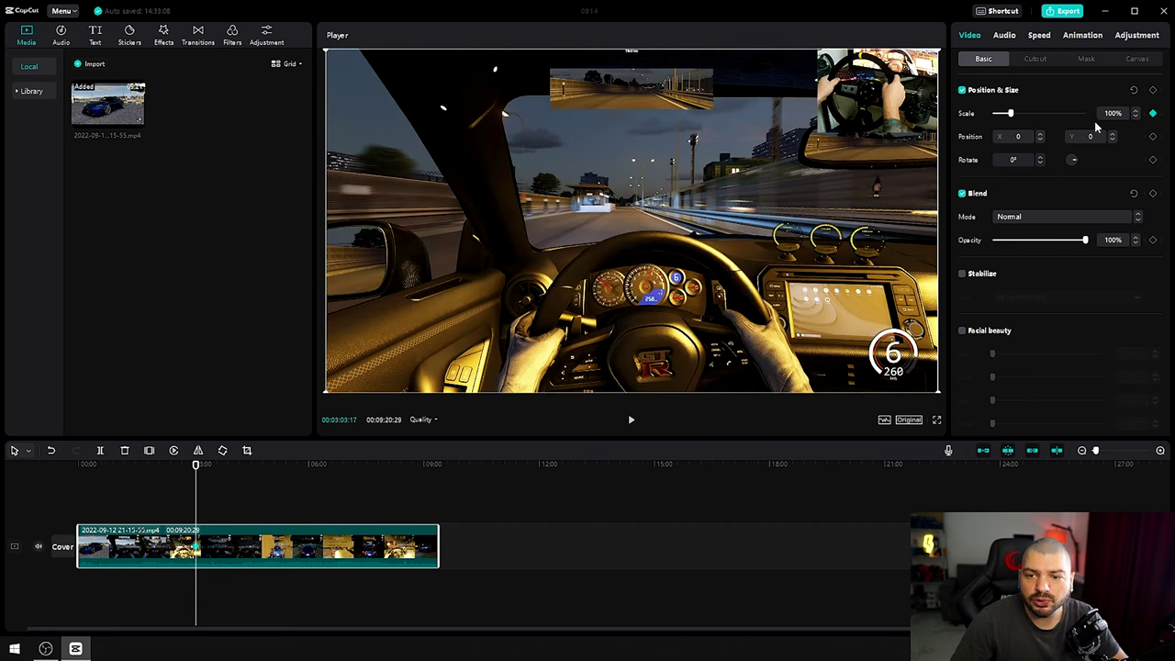
{"action": "left_click_drag", "start_coordinate": [197, 464], "coordinate": [199, 466]}
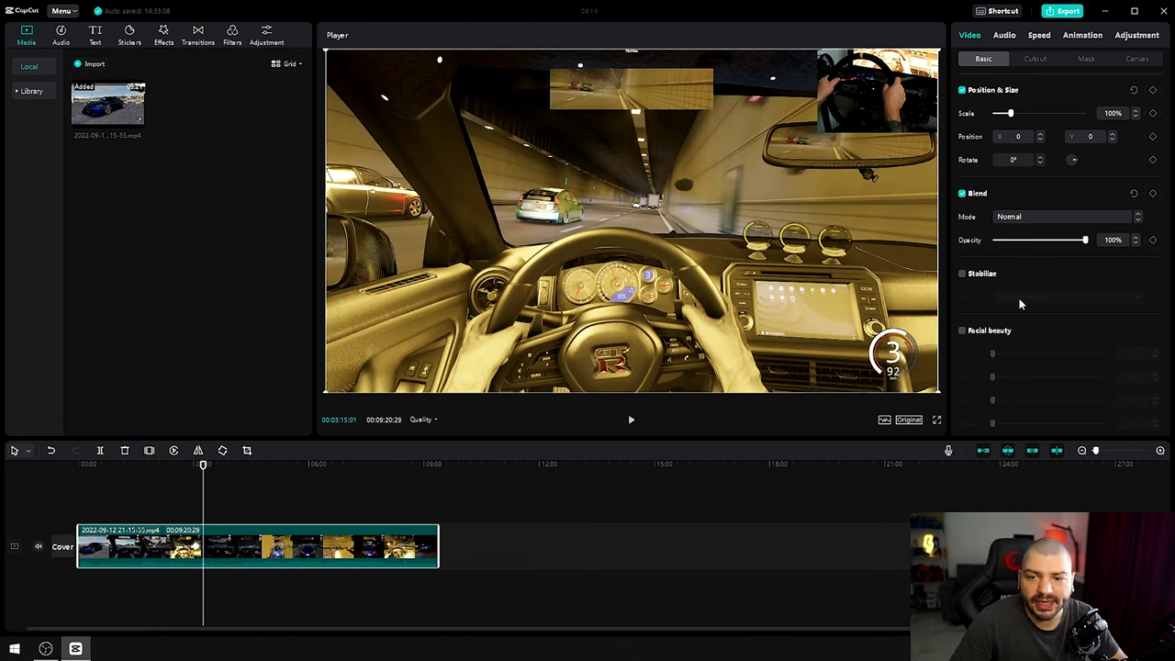
{"action": "left_click_drag", "start_coordinate": [1011, 113], "coordinate": [1038, 112]}
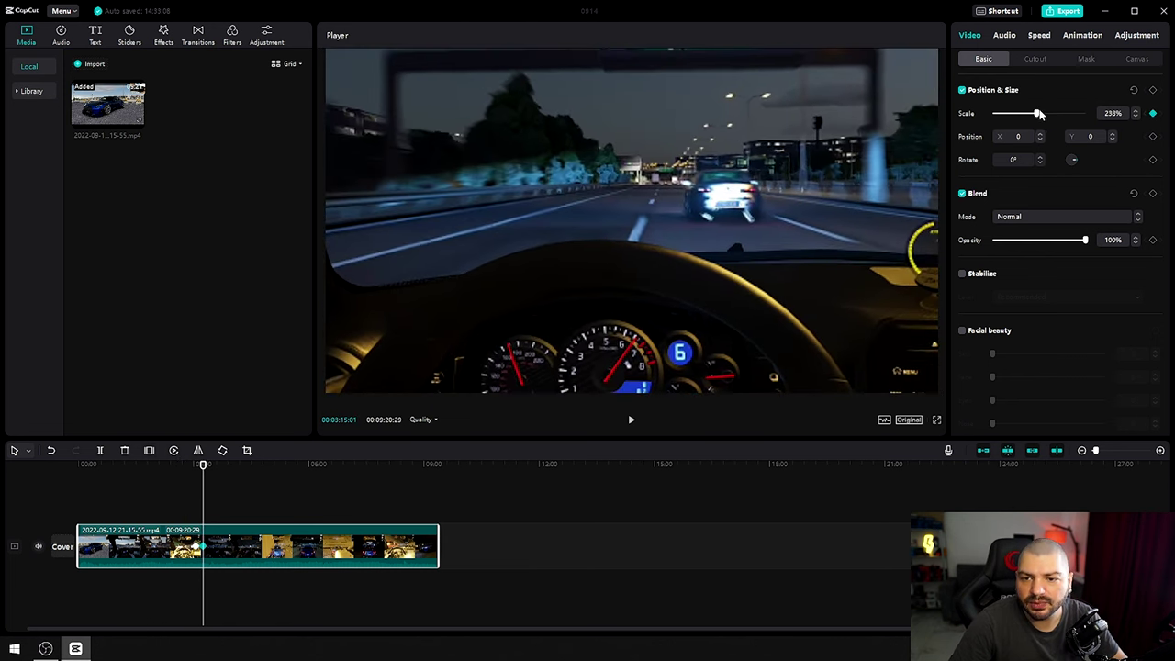
{"action": "left_click_drag", "start_coordinate": [203, 465], "coordinate": [190, 468]}
{"action": "key", "text": "space"}
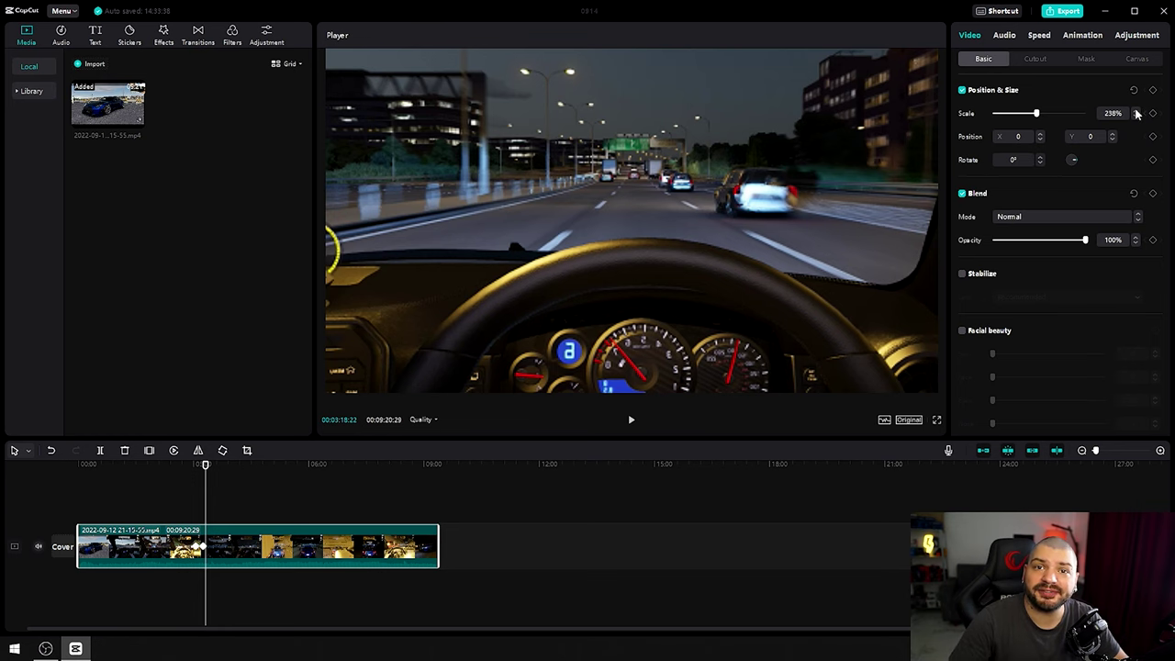
Try deleting the scale keyframe on the timeline, undo the deletion, and remove the keyframe through the clip's scale settings.
{"action": "left_click", "coordinate": [203, 549]}
{"action": "key", "text": "Delete"}
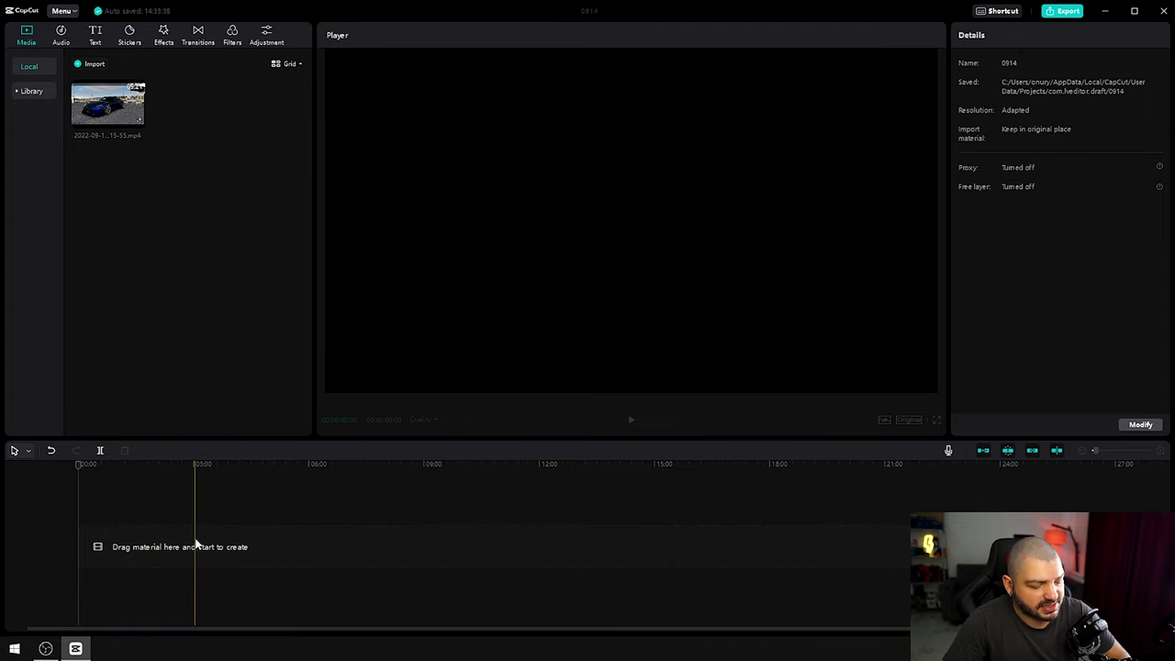
{"action": "key", "text": "ctrl+z"}
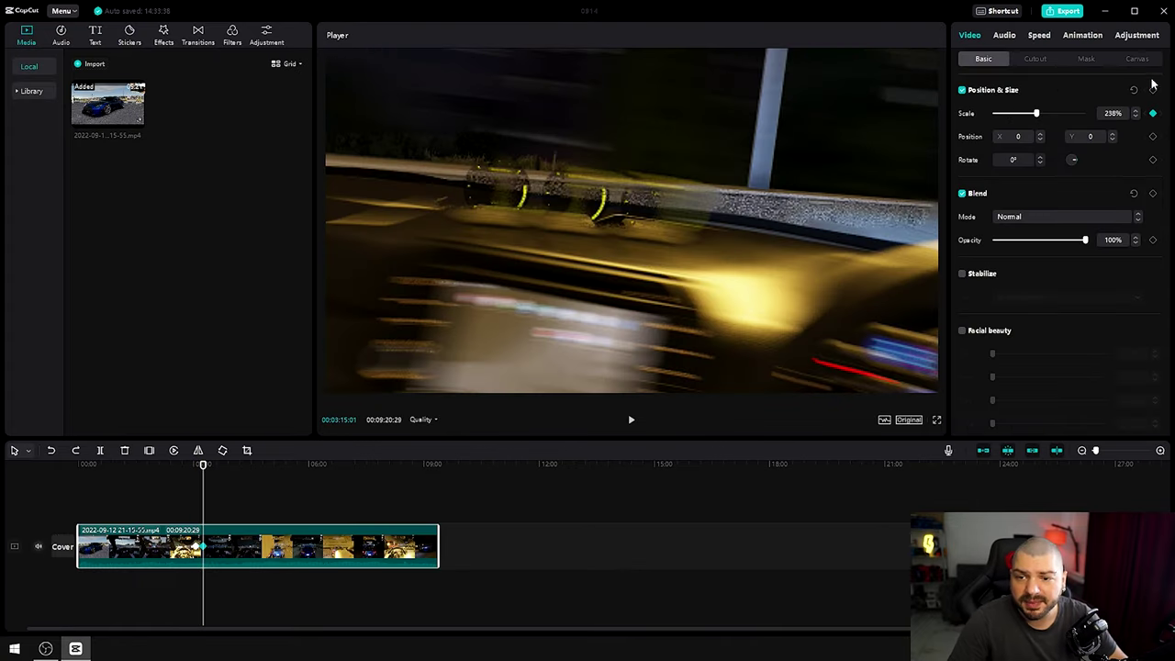
{"action": "left_click", "coordinate": [1153, 113]}
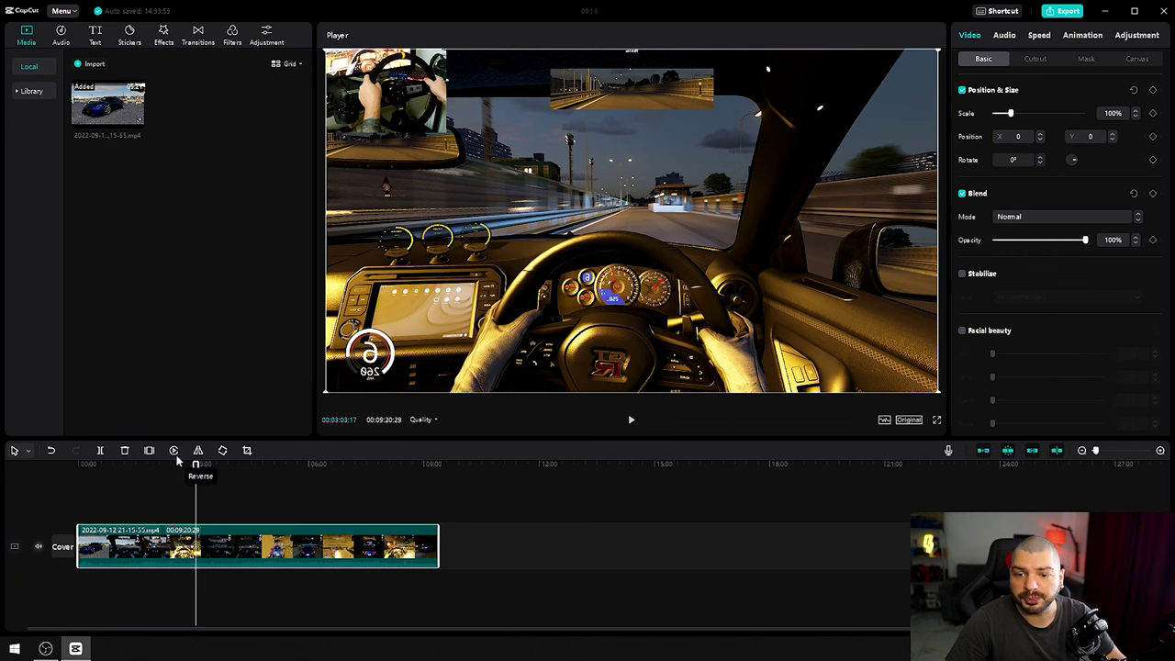
Keep the gameplay clip's blend mode at Normal, lower its opacity to 48%, and look through the available blend modes.
{"action": "left_click", "coordinate": [1042, 215]}
{"action": "left_click", "coordinate": [1065, 237]}
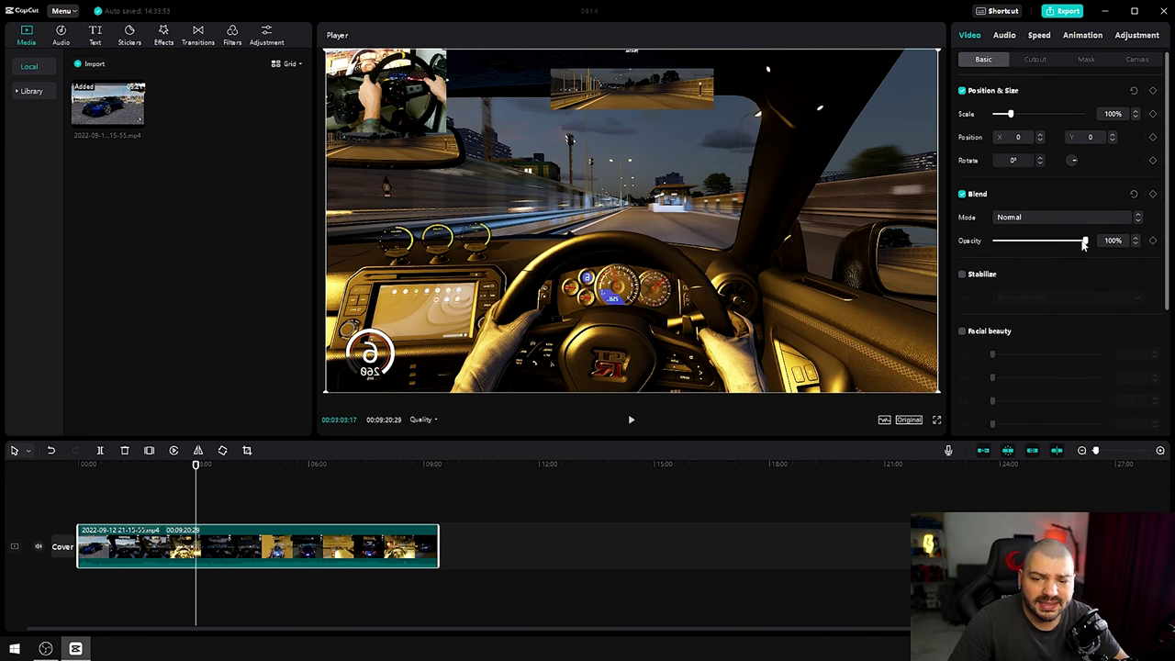
{"action": "left_click_drag", "start_coordinate": [1088, 241], "coordinate": [1037, 242]}
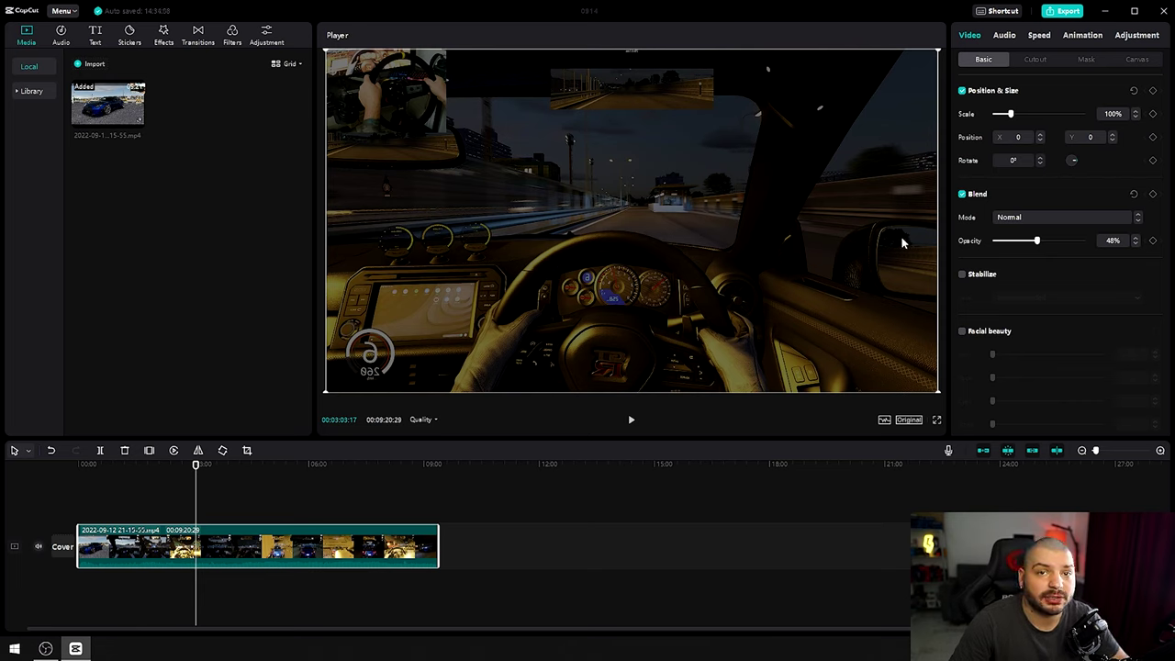
{"action": "left_click", "coordinate": [1028, 217]}
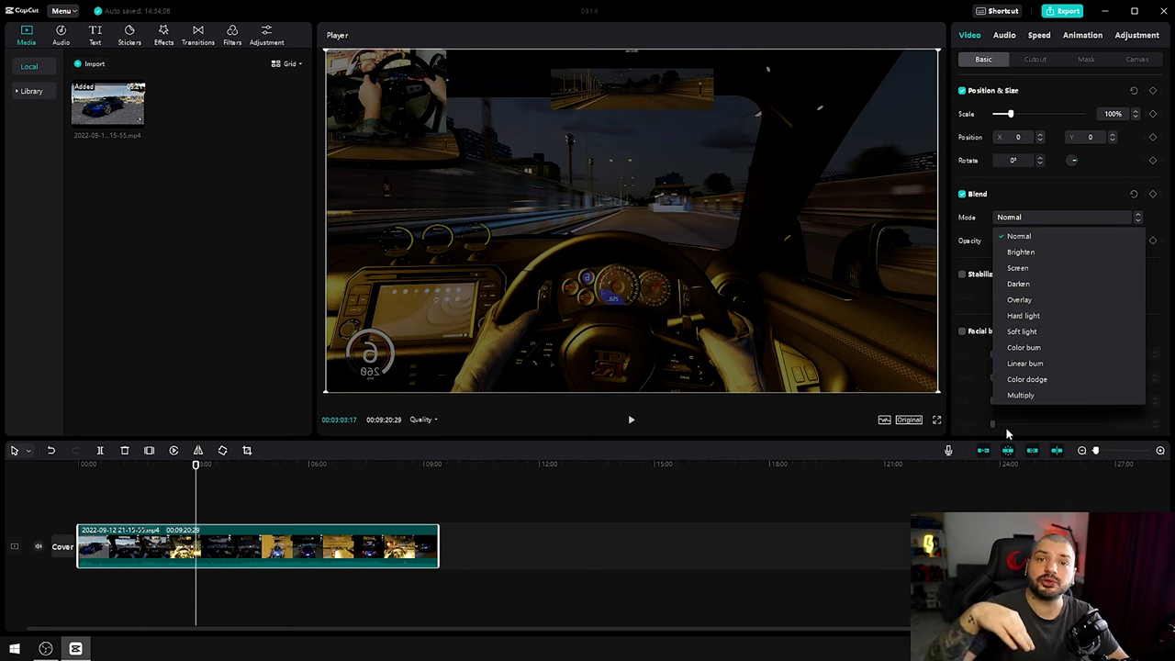
{"action": "left_click", "coordinate": [955, 338]}
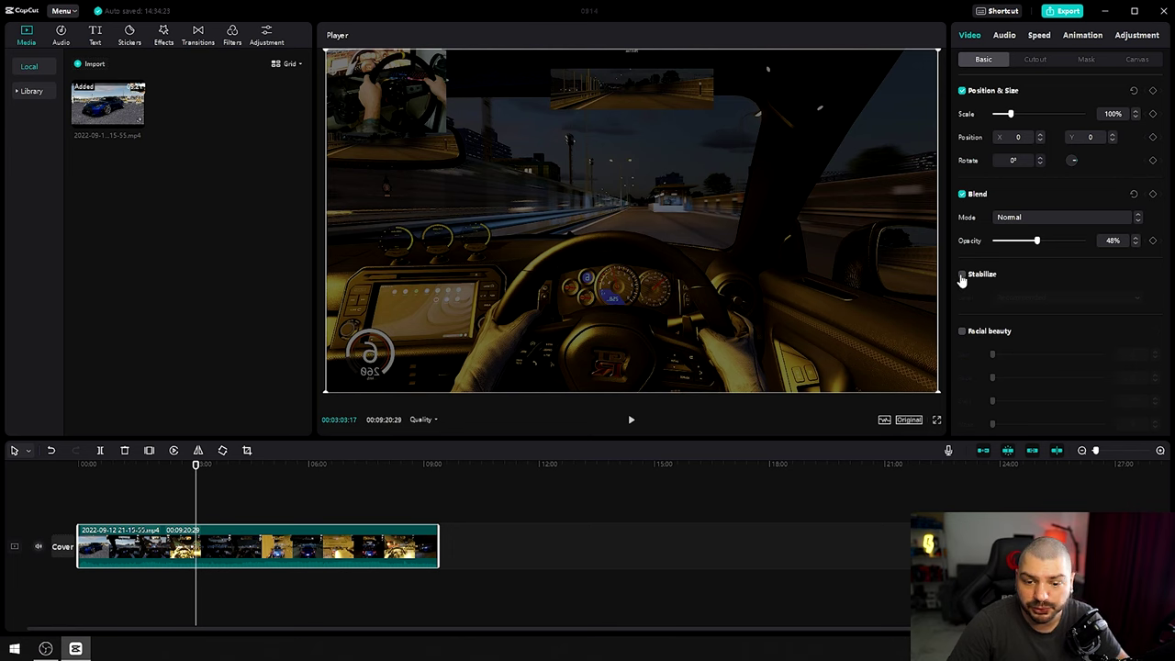
Enable Stabilize on the gameplay clip and view its level options, keeping the Recommended level.
{"action": "left_click", "coordinate": [962, 275]}
{"action": "left_click", "coordinate": [1051, 286]}
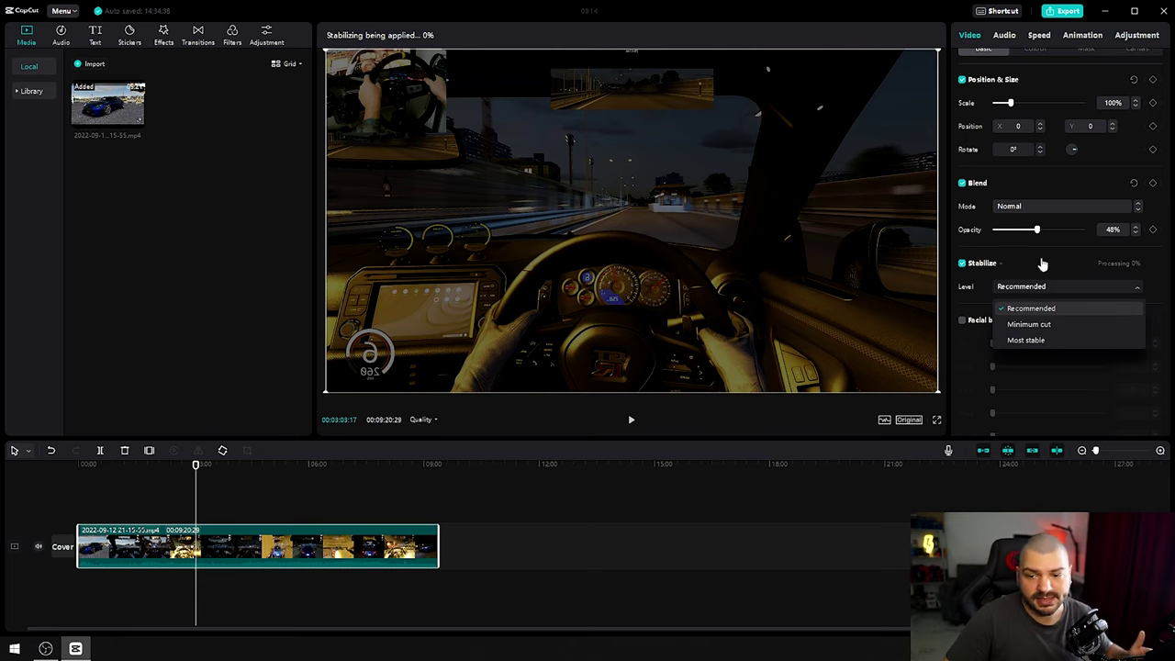
{"action": "scroll", "coordinate": [1042, 264], "scroll_direction": "down", "scroll_amount": 2}
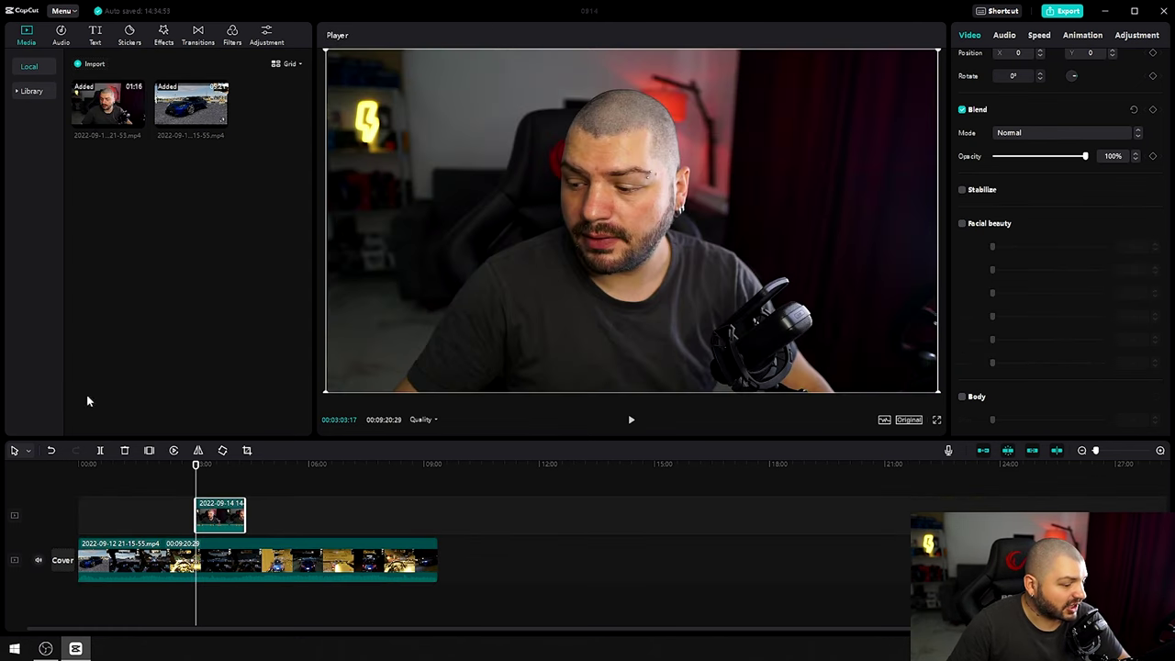
Move the webcam clip onto the main track behind the gameplay clip and show its frame at 00:09:57:16.
{"action": "left_click_drag", "start_coordinate": [227, 514], "coordinate": [560, 548]}
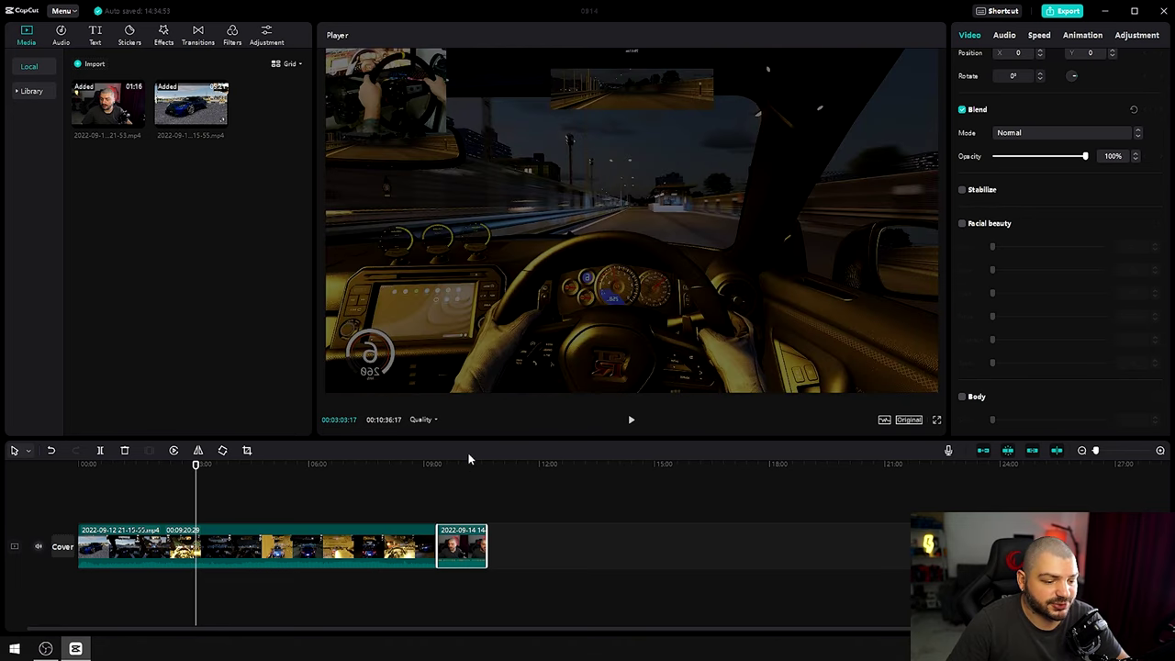
{"action": "left_click", "coordinate": [462, 462]}
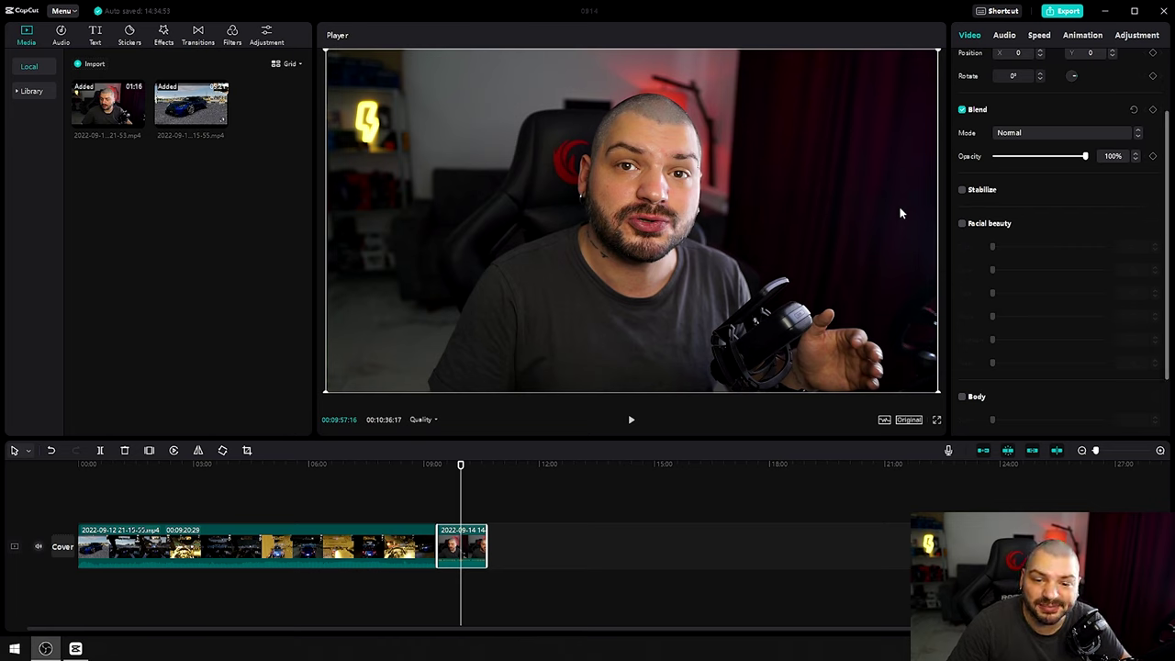
Enable Facial beauty on the webcam clip with Skin 57, Face 41, Eyes 100, Nose 49, Brighten 49, Teeth 100, and check it at 00:09:44:05.
{"action": "left_click", "coordinate": [962, 225]}
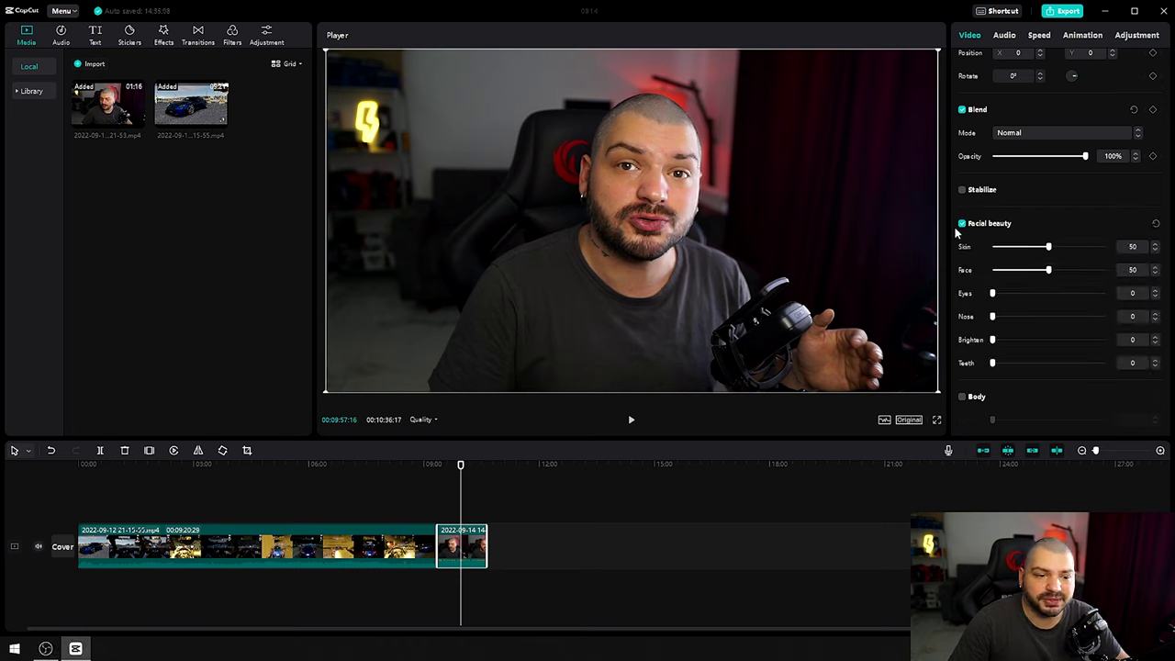
{"action": "left_click_drag", "start_coordinate": [1049, 248], "coordinate": [1104, 293]}
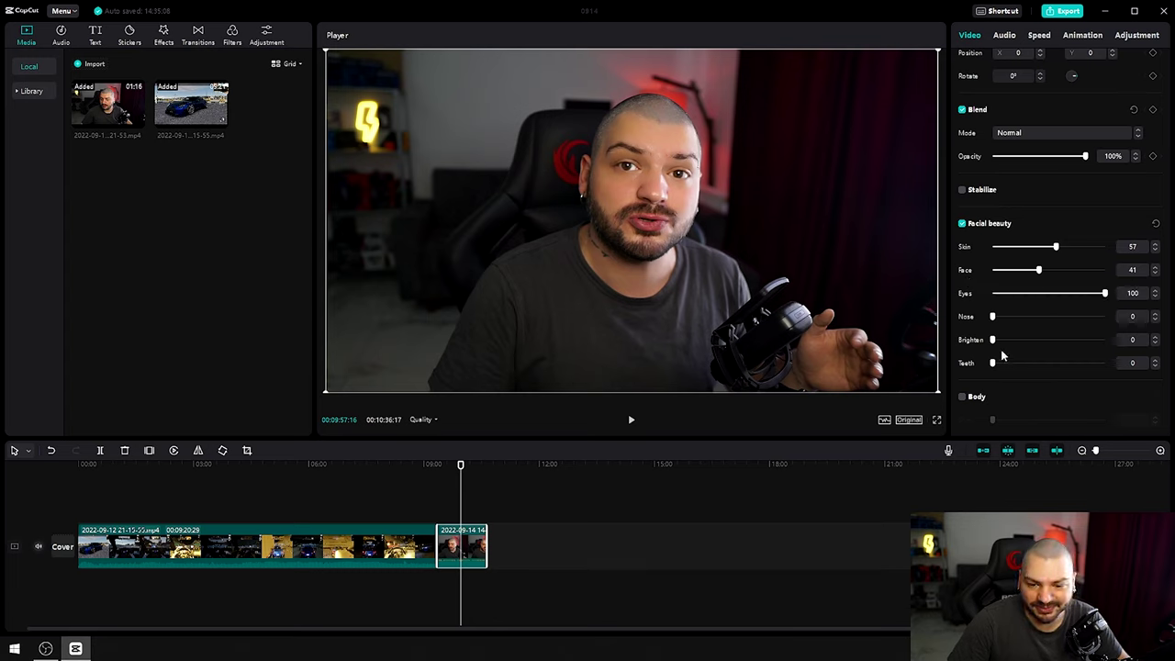
{"action": "left_click_drag", "start_coordinate": [993, 317], "coordinate": [1072, 340]}
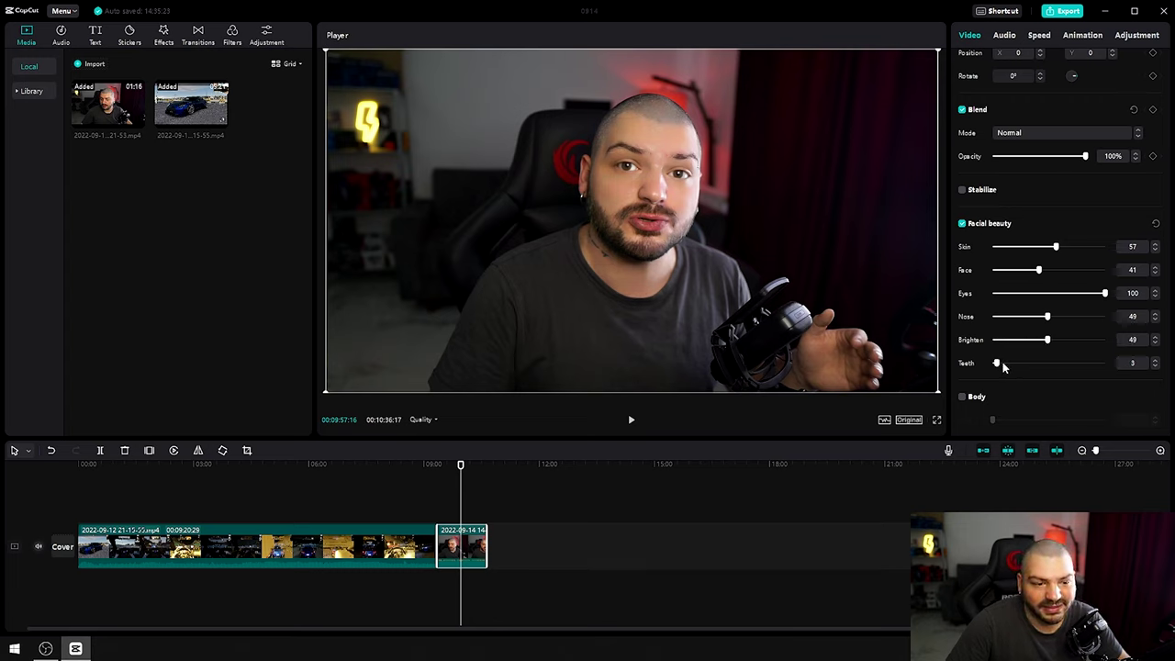
{"action": "left_click_drag", "start_coordinate": [998, 364], "coordinate": [1106, 363]}
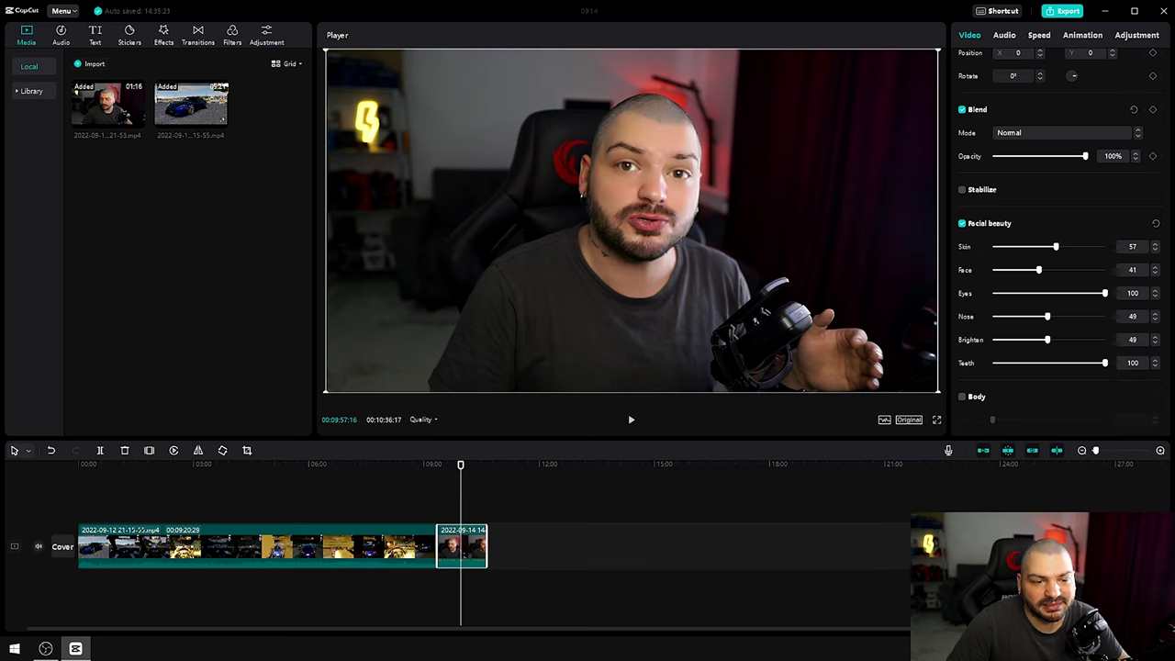
{"action": "mouse_move", "coordinate": [463, 468]}
{"action": "left_mouse_down"}
{"action": "mouse_move", "coordinate": [475, 468]}
{"action": "mouse_move", "coordinate": [452, 466]}
{"action": "left_mouse_up"}
{"action": "left_click", "coordinate": [472, 480]}
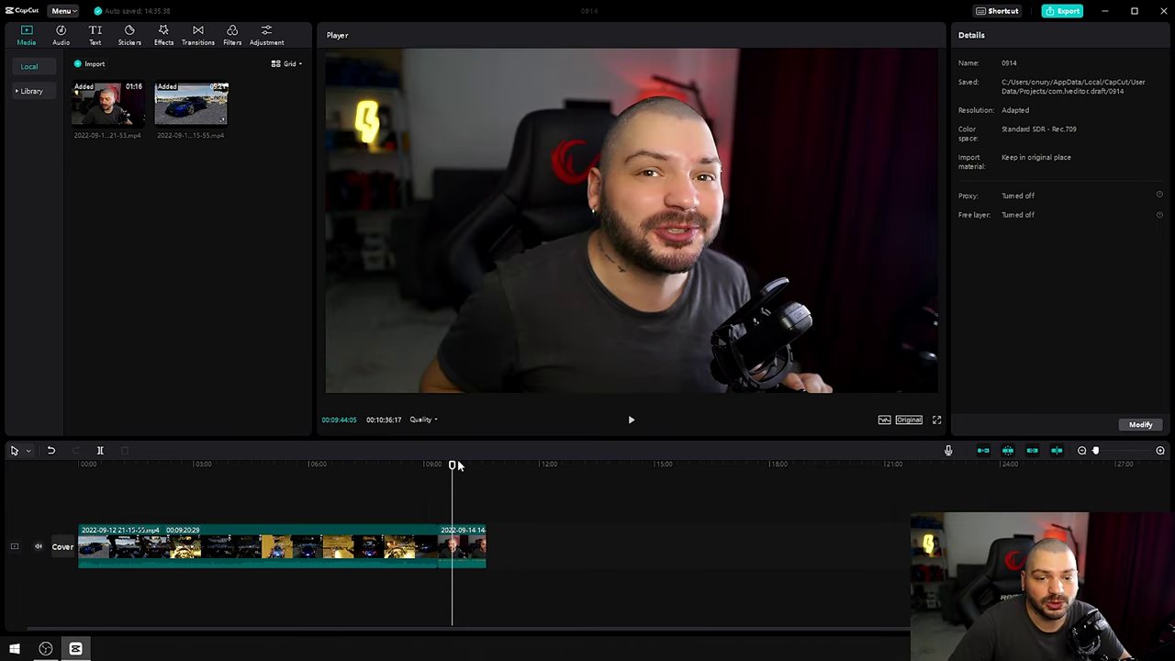
Enable Body adjustments on the webcam clip with Slim 27, Legs 61, Waist 26 and Head size 100.
{"action": "left_click", "coordinate": [461, 549]}
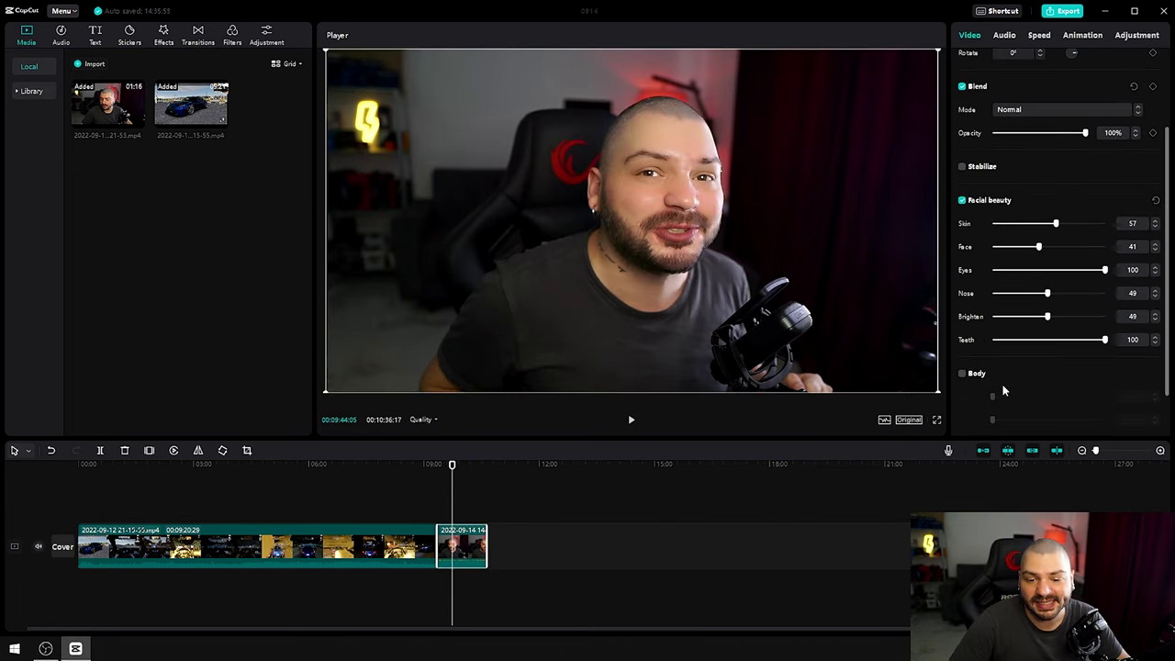
{"action": "scroll", "coordinate": [1002, 390], "scroll_direction": "down", "scroll_amount": 2}
{"action": "left_click", "coordinate": [961, 316]}
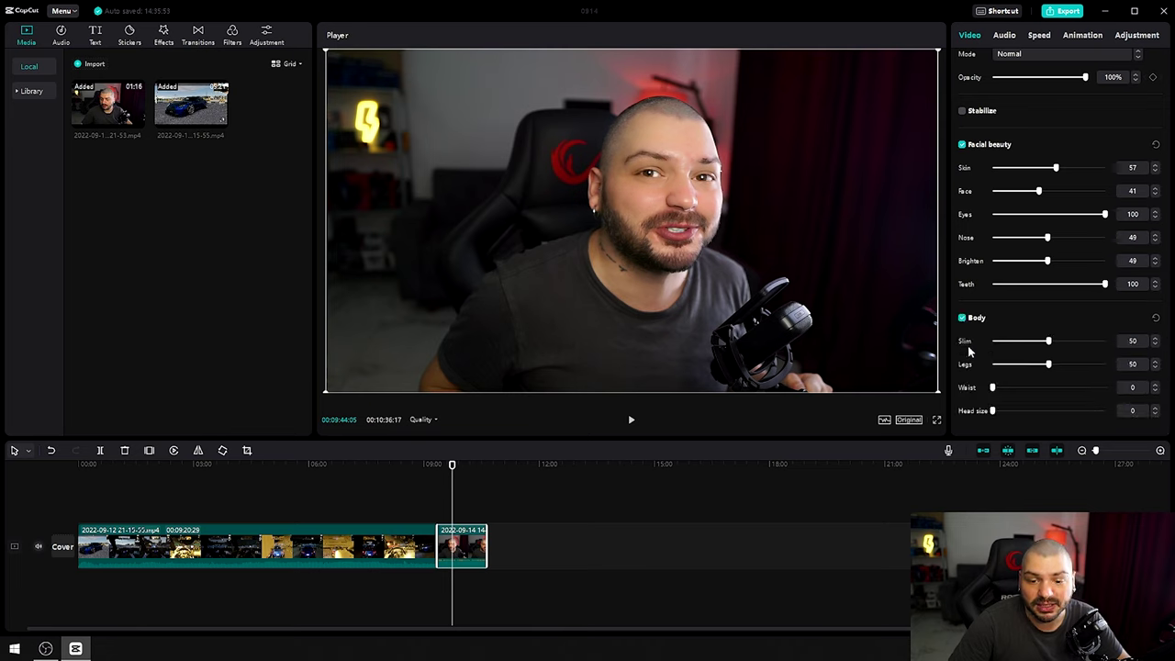
{"action": "left_click_drag", "start_coordinate": [1044, 342], "coordinate": [1060, 365]}
{"action": "left_click_drag", "start_coordinate": [991, 413], "coordinate": [1106, 411]}
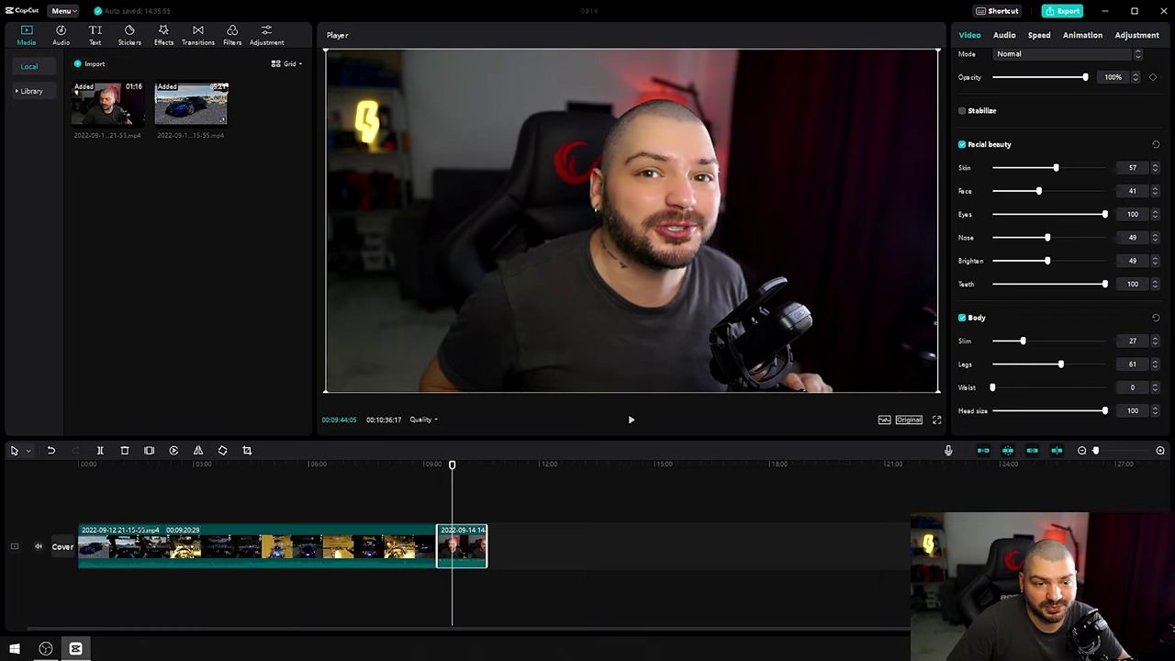
{"action": "mouse_move", "coordinate": [992, 387]}
{"action": "left_mouse_down"}
{"action": "mouse_move", "coordinate": [1031, 389]}
{"action": "mouse_move", "coordinate": [957, 390]}
{"action": "mouse_move", "coordinate": [1111, 395]}
{"action": "mouse_move", "coordinate": [1005, 389]}
{"action": "left_mouse_up"}
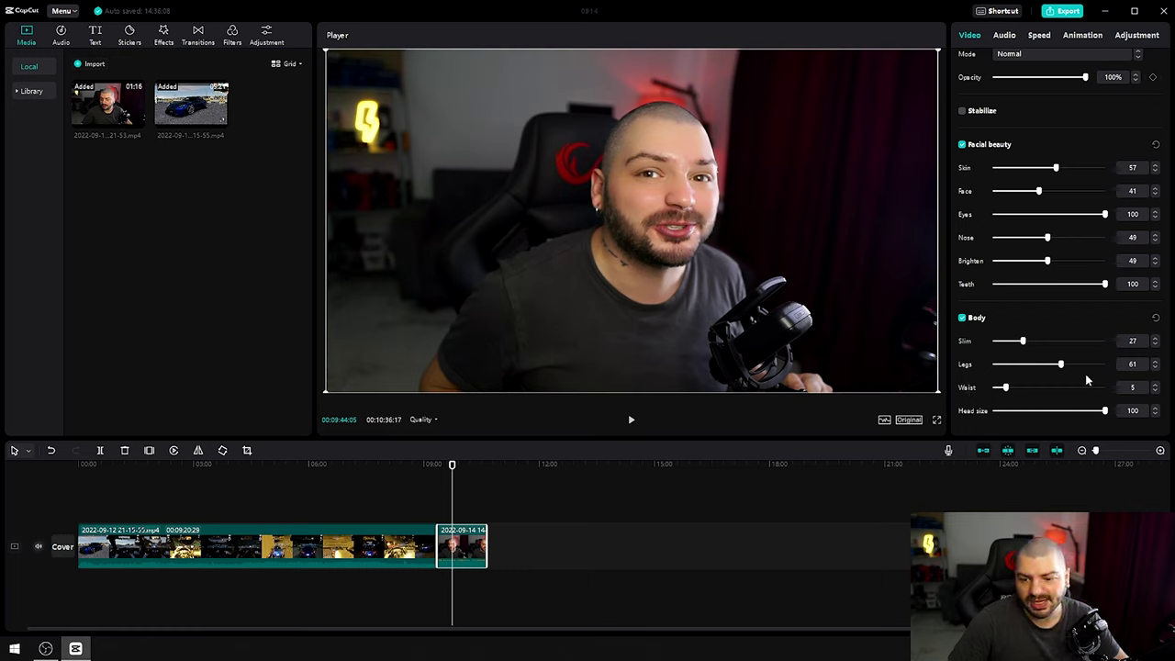
{"action": "left_click", "coordinate": [1021, 387]}
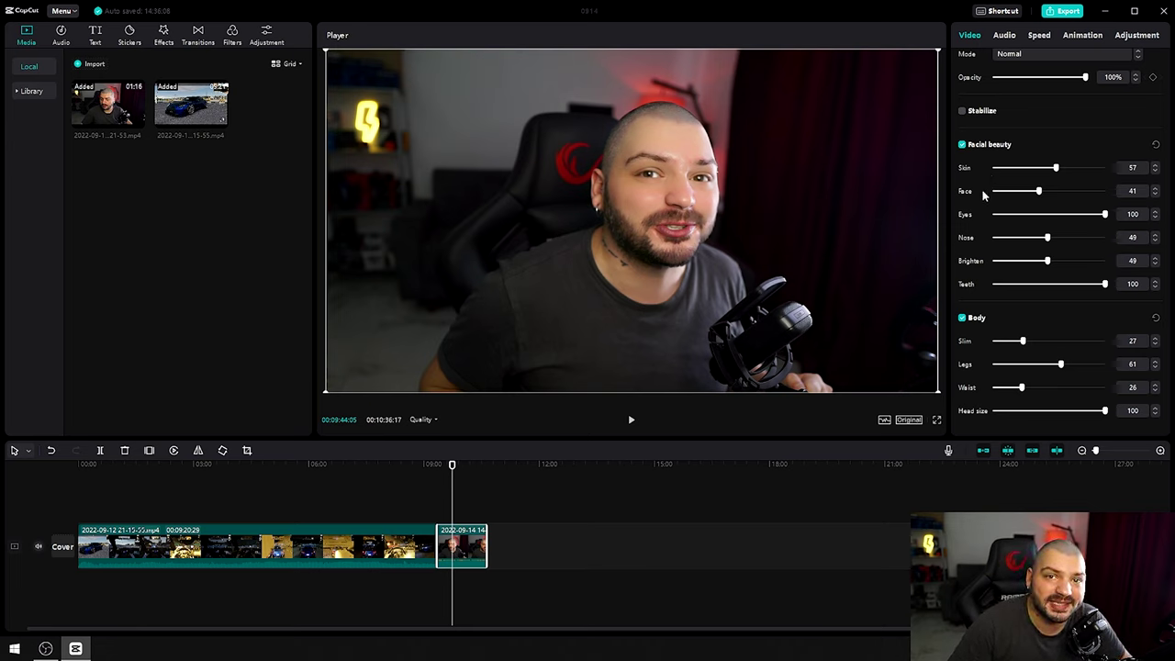
{"action": "scroll", "coordinate": [1078, 134], "scroll_direction": "up", "scroll_amount": 4}
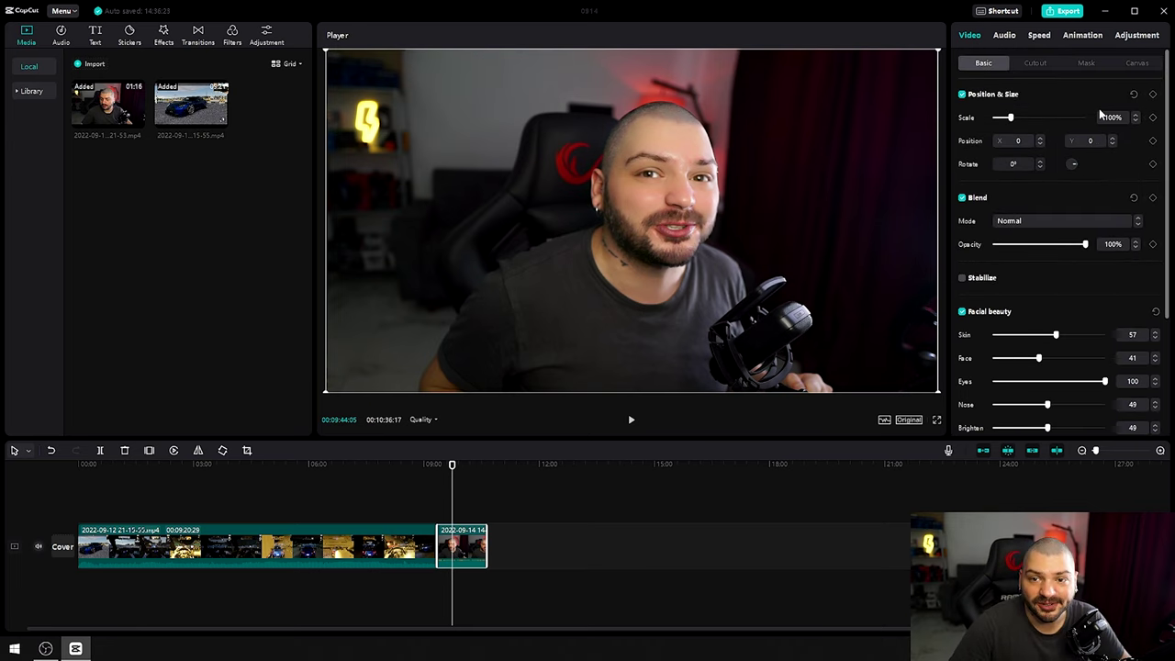
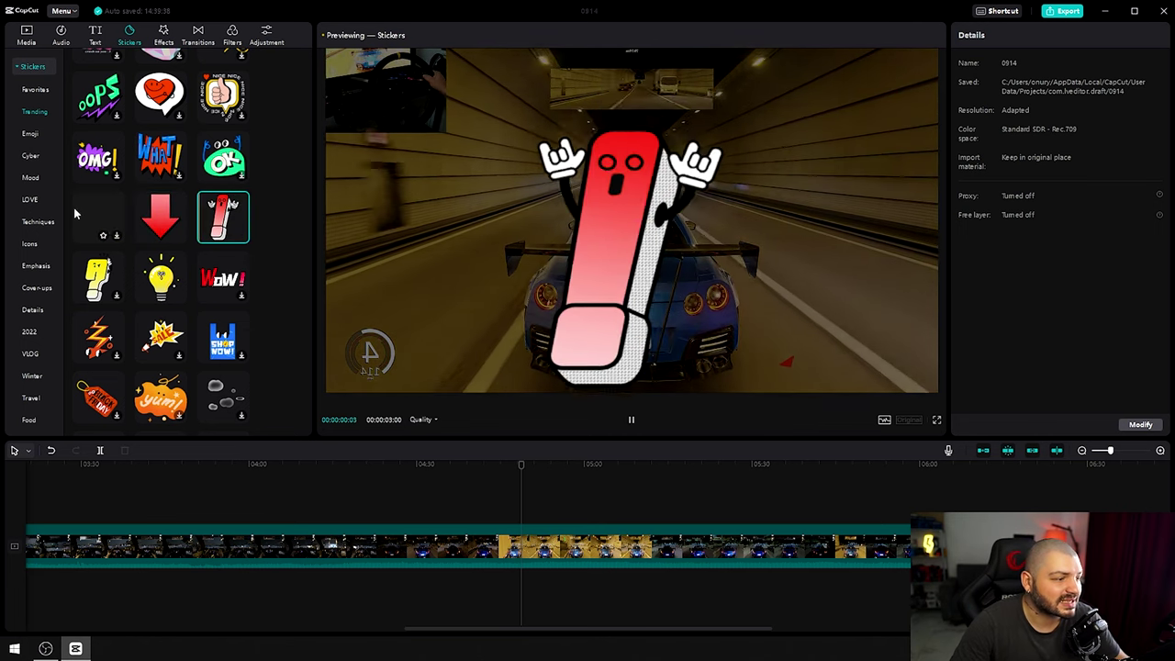
Browse the sticker library from Trending through the other categories, previewing the Game Over and photo-frame stickers, and return to its beginning.
{"action": "scroll", "coordinate": [98, 217], "scroll_direction": "down", "scroll_amount": 10}
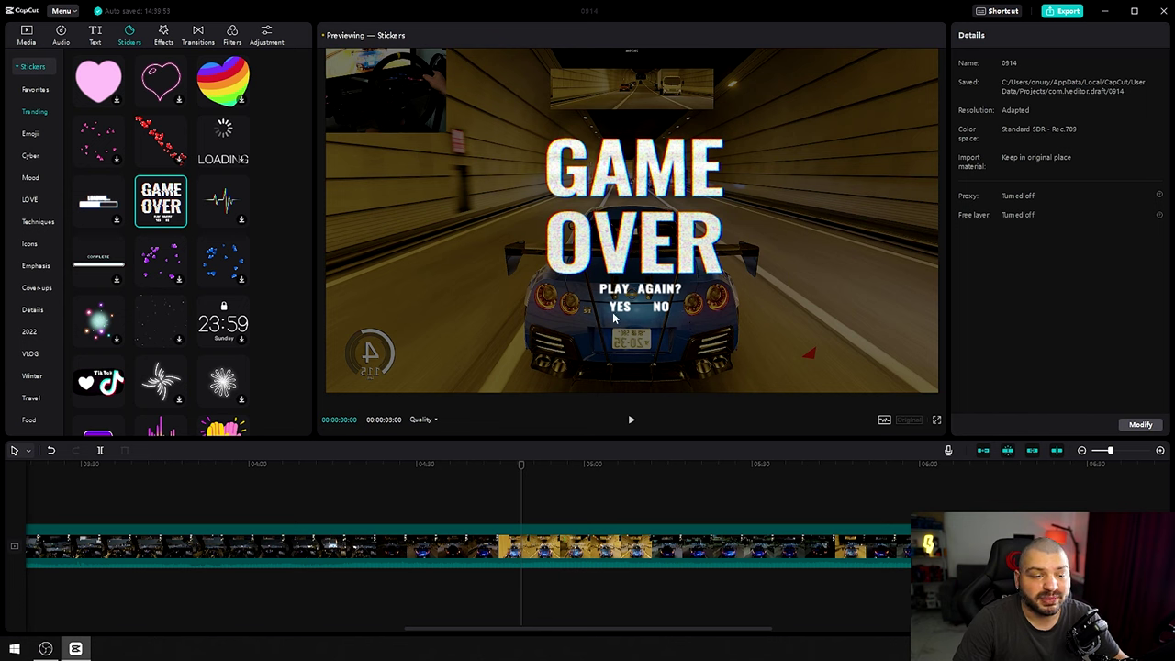
{"action": "scroll", "coordinate": [133, 327], "scroll_direction": "down", "scroll_amount": 5}
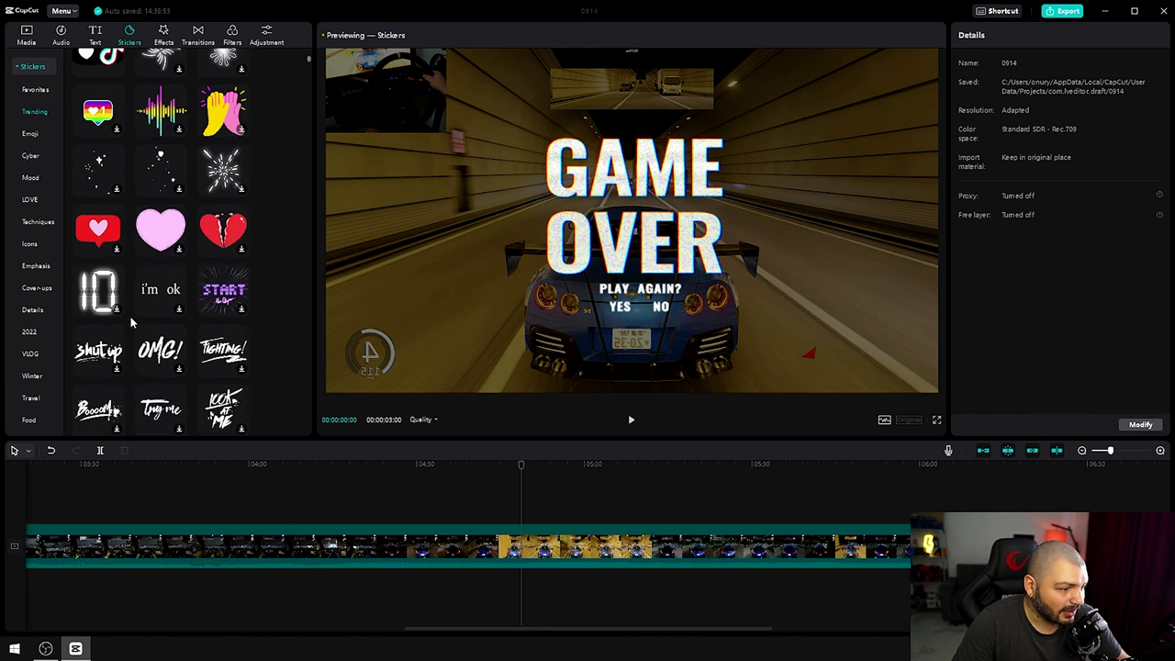
{"action": "scroll", "coordinate": [138, 303], "scroll_direction": "down", "scroll_amount": 5}
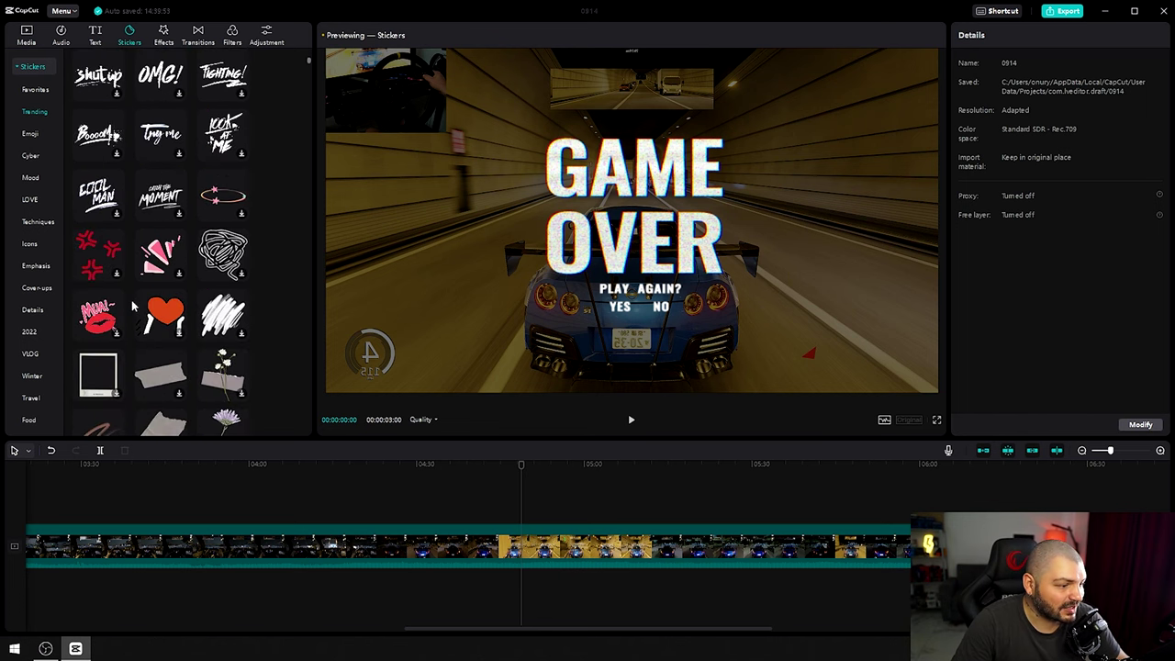
{"action": "left_click", "coordinate": [91, 370]}
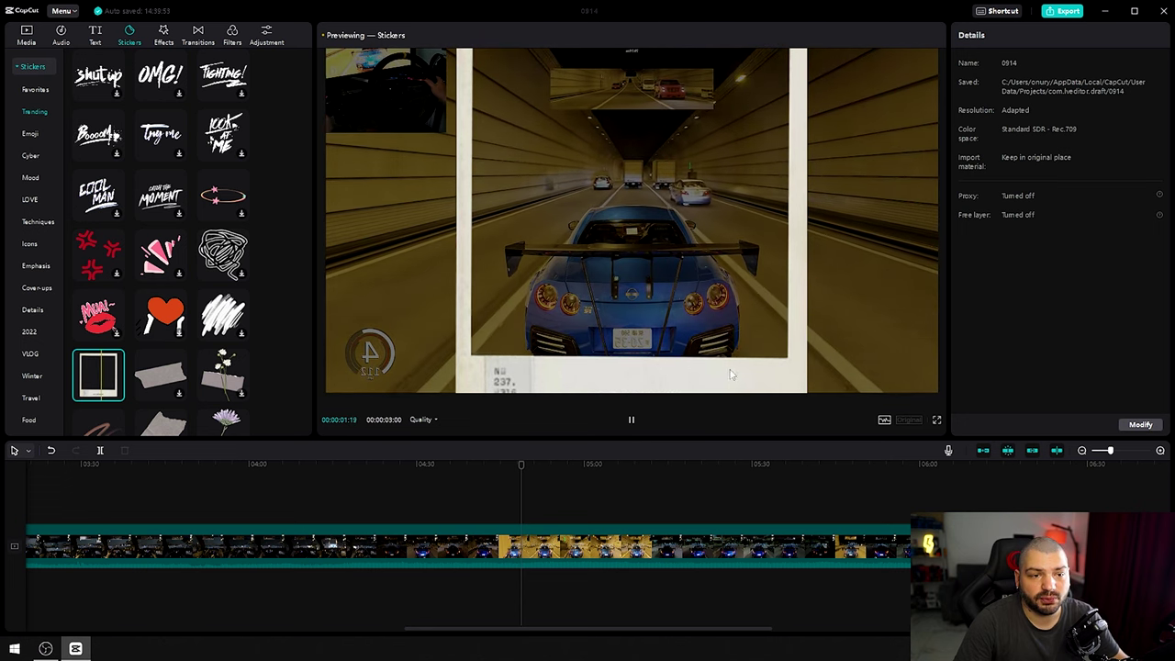
{"action": "scroll", "coordinate": [103, 226], "scroll_direction": "down", "scroll_amount": 3}
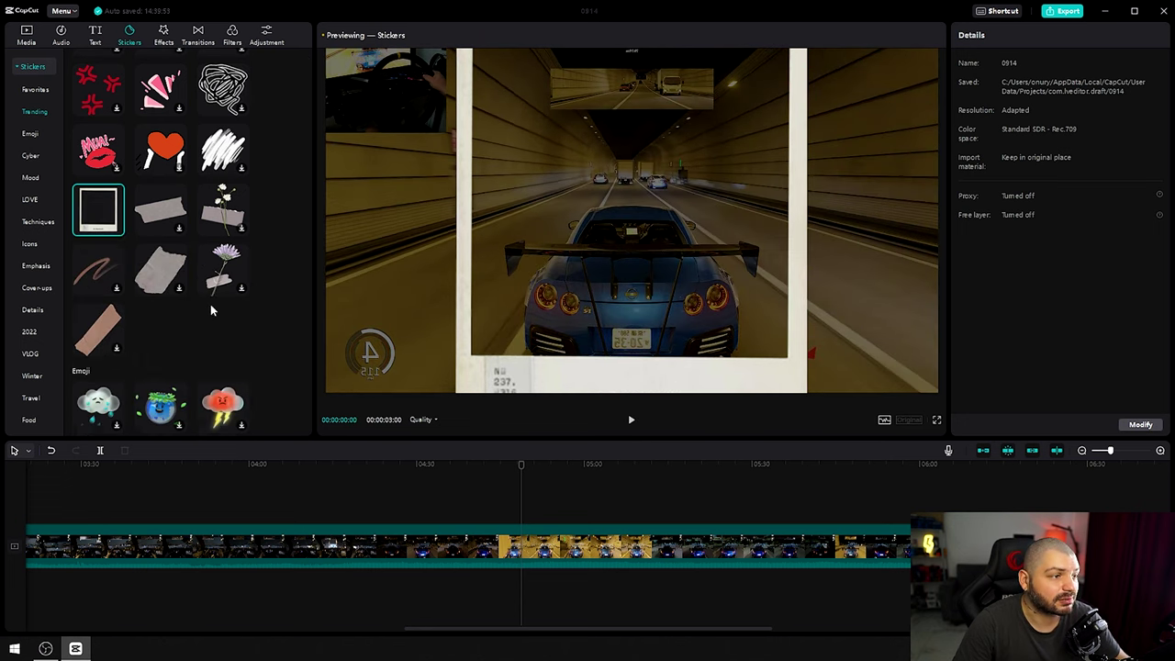
{"action": "scroll", "coordinate": [210, 304], "scroll_direction": "down", "scroll_amount": 5}
{"action": "left_click_drag", "start_coordinate": [311, 65], "coordinate": [309, 129]}
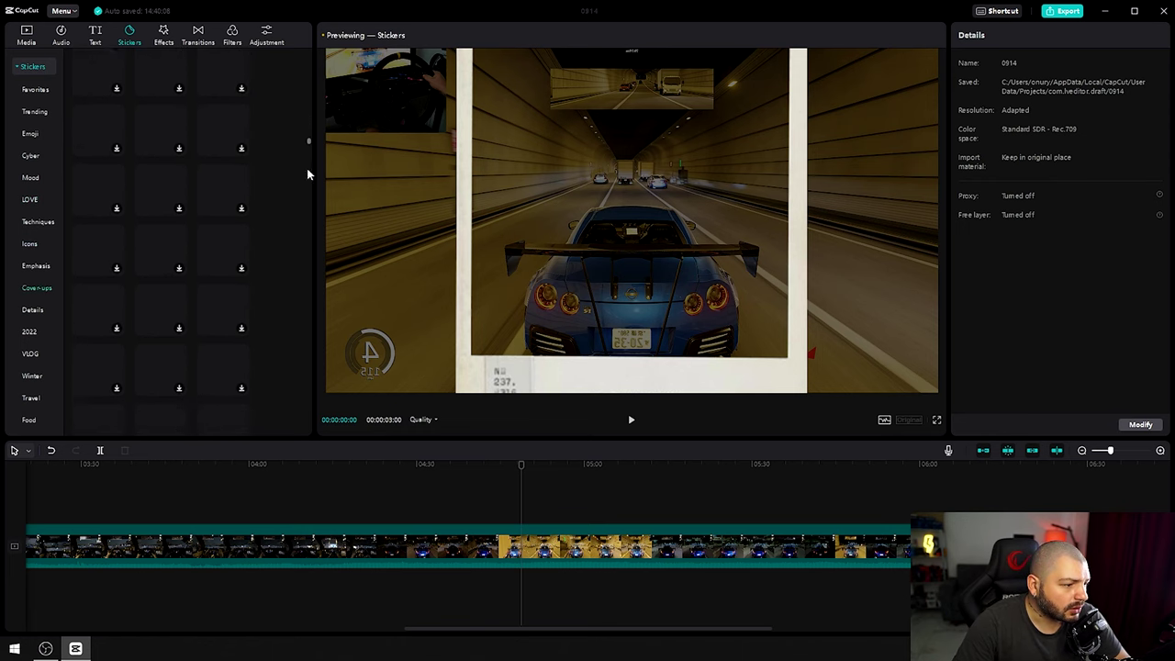
{"action": "left_click_drag", "start_coordinate": [306, 337], "coordinate": [320, 42]}
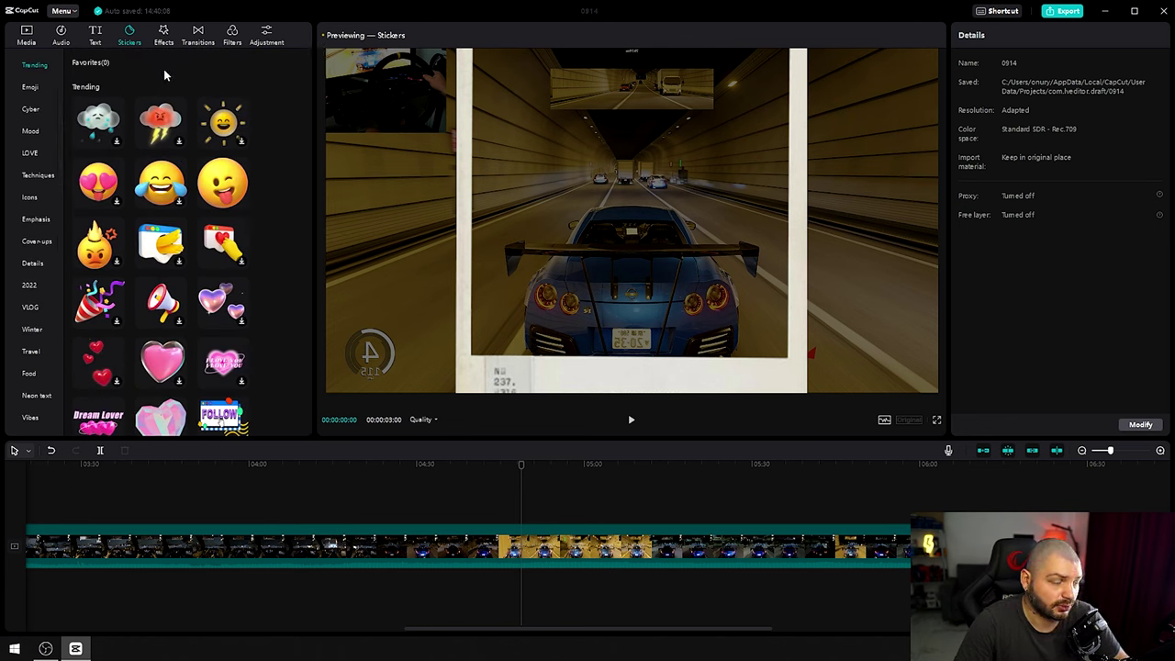
Browse the Trending video effects and preview Shining Edge, the water effect, Rolling Film and the glowing multicolour border effect.
{"action": "left_click", "coordinate": [164, 38]}
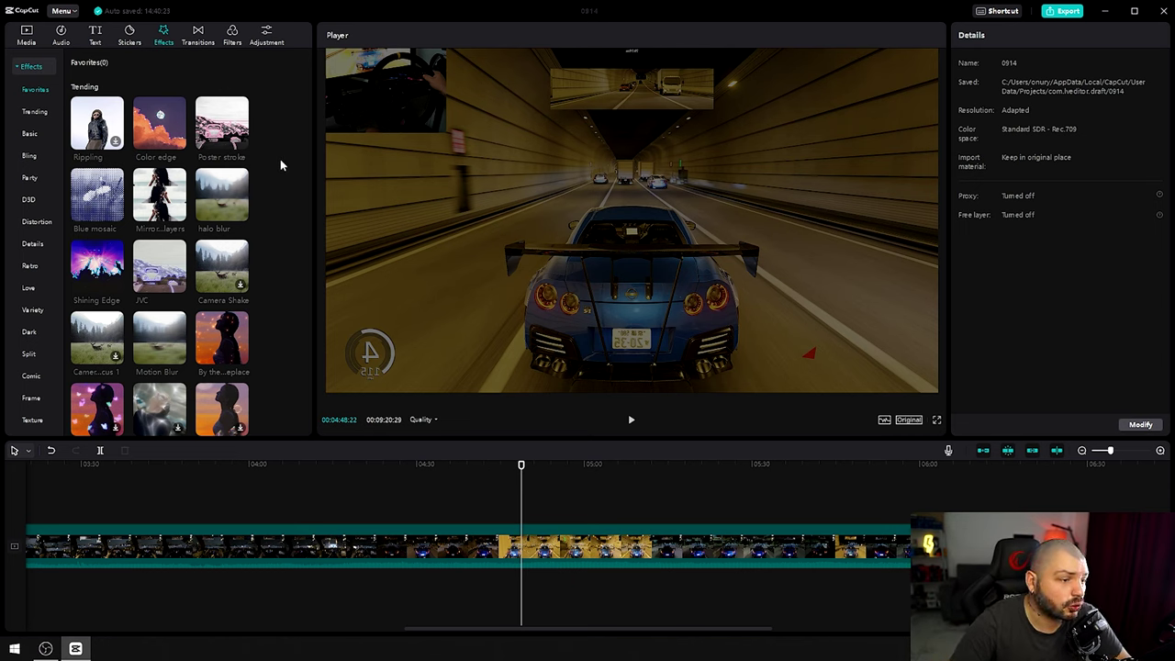
{"action": "scroll", "coordinate": [284, 167], "scroll_direction": "down", "scroll_amount": 3}
{"action": "scroll", "coordinate": [274, 183], "scroll_direction": "up", "scroll_amount": 3}
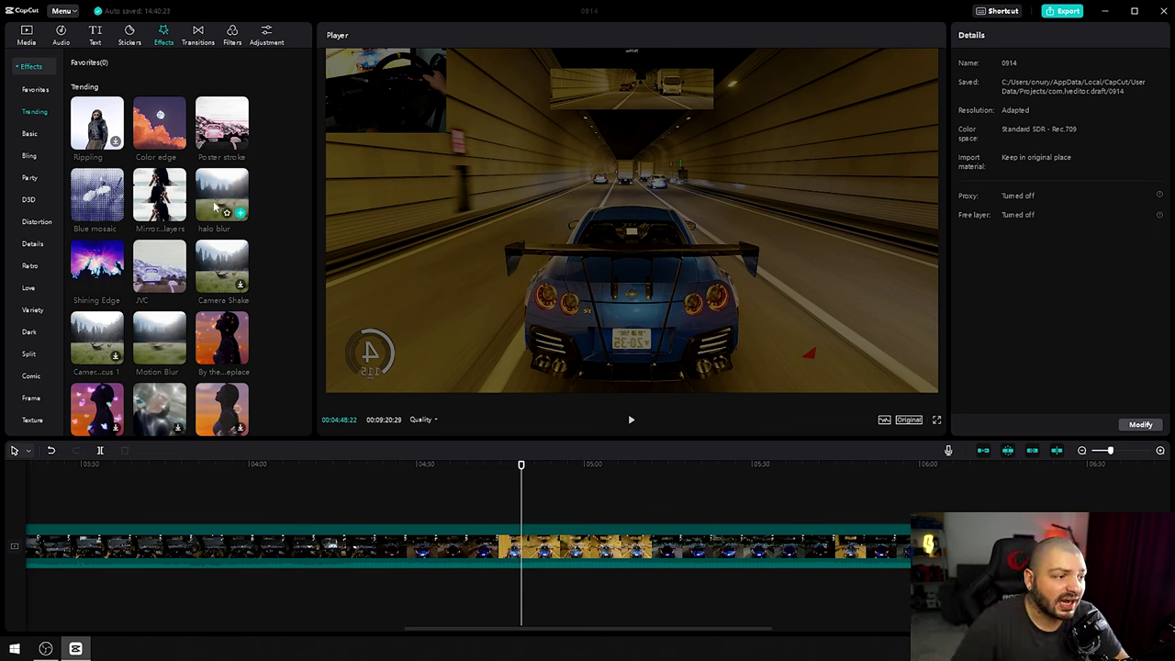
{"action": "scroll", "coordinate": [172, 313], "scroll_direction": "down", "scroll_amount": 1}
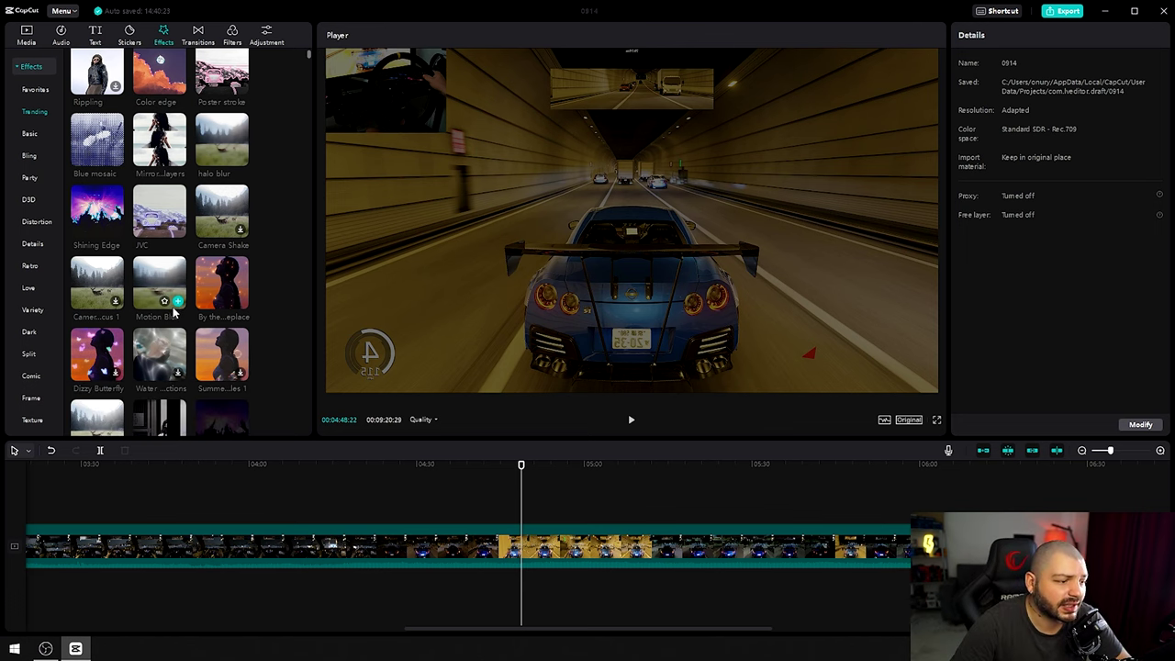
{"action": "left_click", "coordinate": [97, 210]}
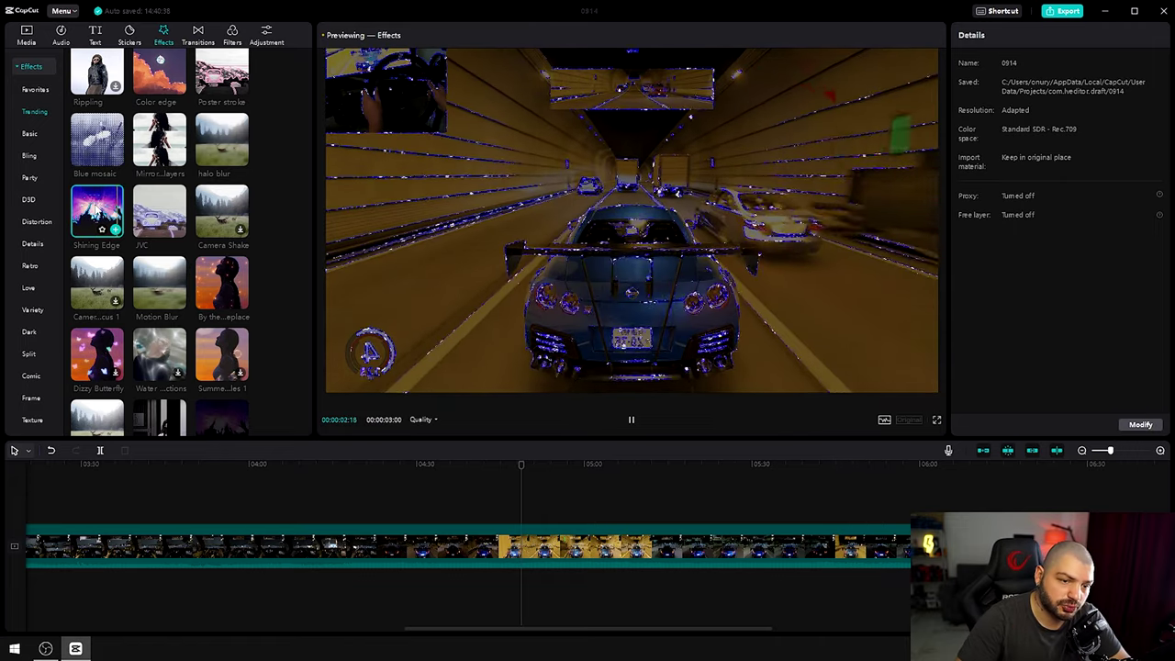
{"action": "left_click", "coordinate": [164, 295]}
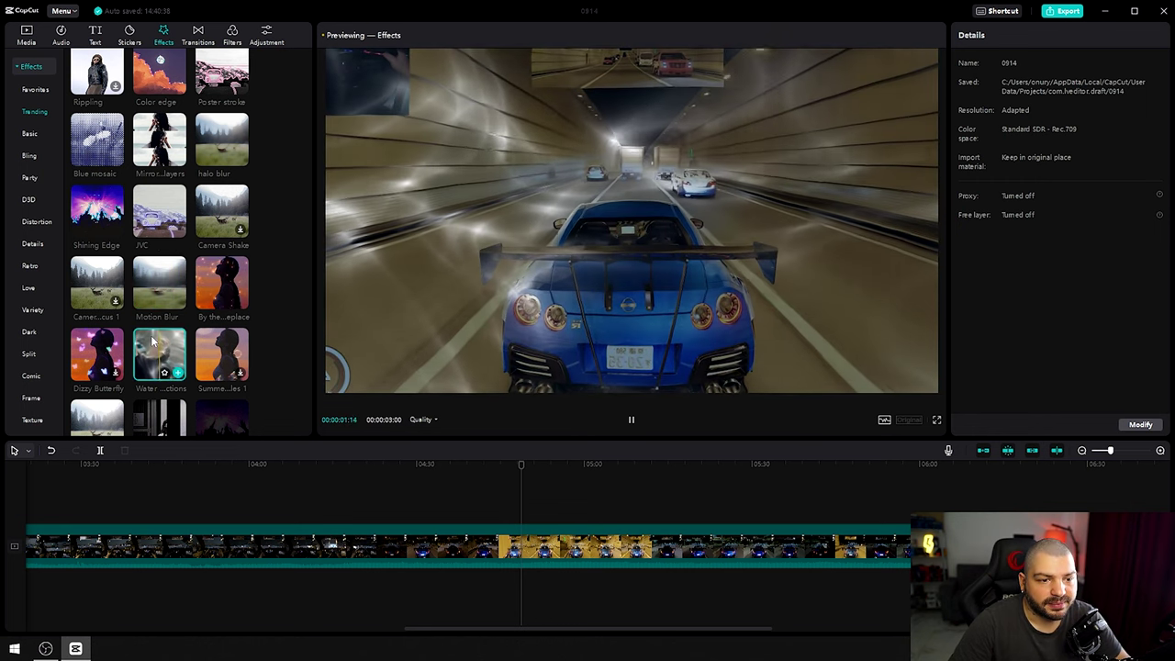
{"action": "scroll", "coordinate": [216, 248], "scroll_direction": "down", "scroll_amount": 3}
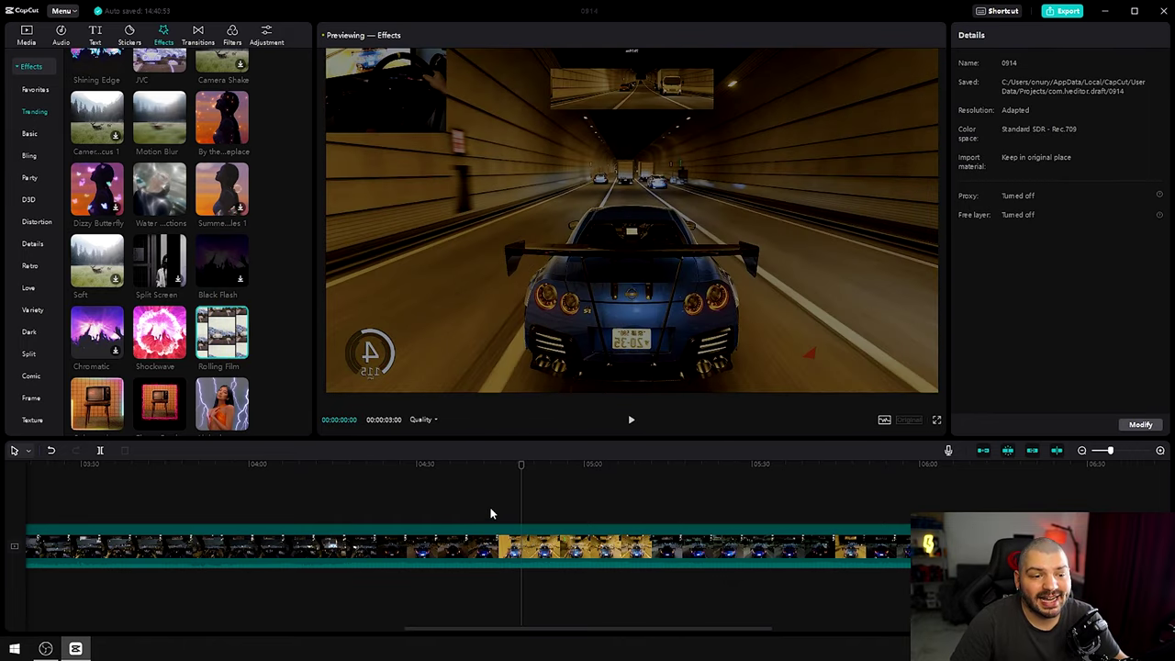
{"action": "scroll", "coordinate": [122, 306], "scroll_direction": "down", "scroll_amount": 2}
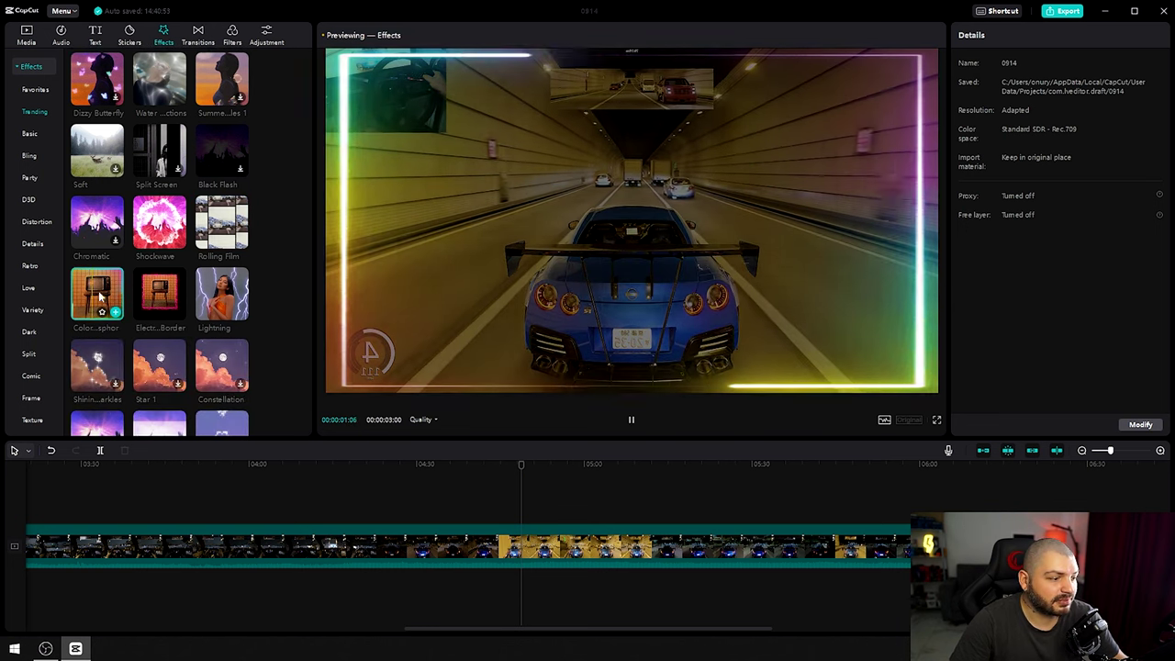
{"action": "scroll", "coordinate": [166, 358], "scroll_direction": "down", "scroll_amount": 2}
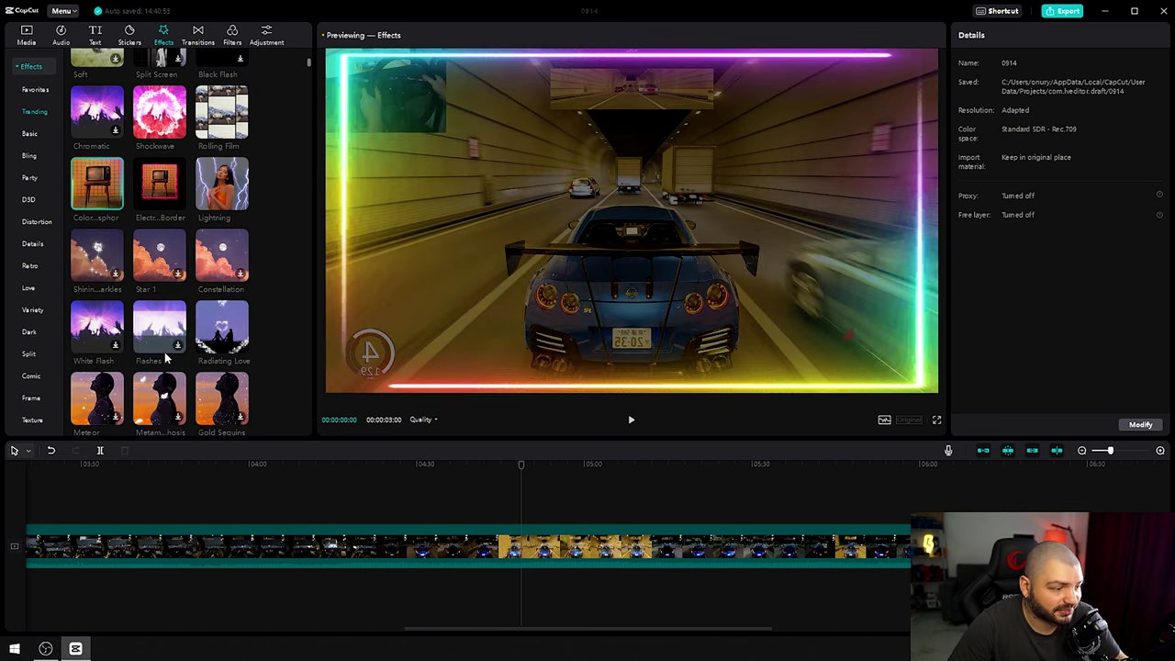
Preview the Star 1, rainbow colour negative, Retro Film and Blue Negative effects further down the Trending category.
{"action": "left_click", "coordinate": [166, 253]}
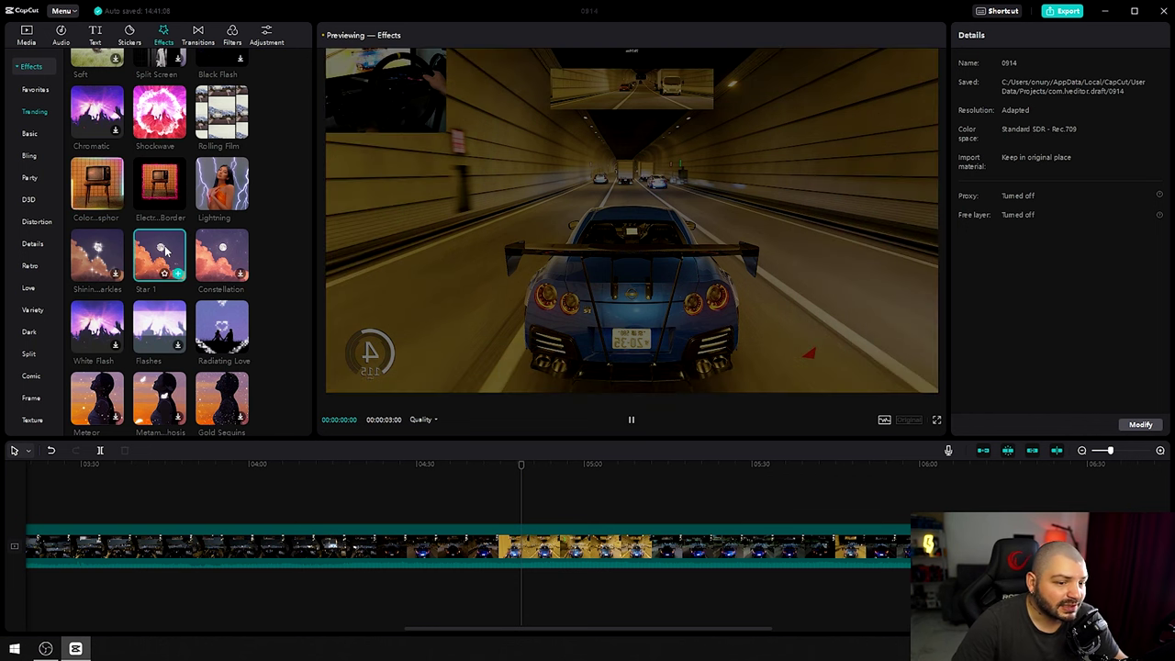
{"action": "scroll", "coordinate": [188, 354], "scroll_direction": "down", "scroll_amount": 2}
{"action": "scroll", "coordinate": [188, 353], "scroll_direction": "down", "scroll_amount": 1}
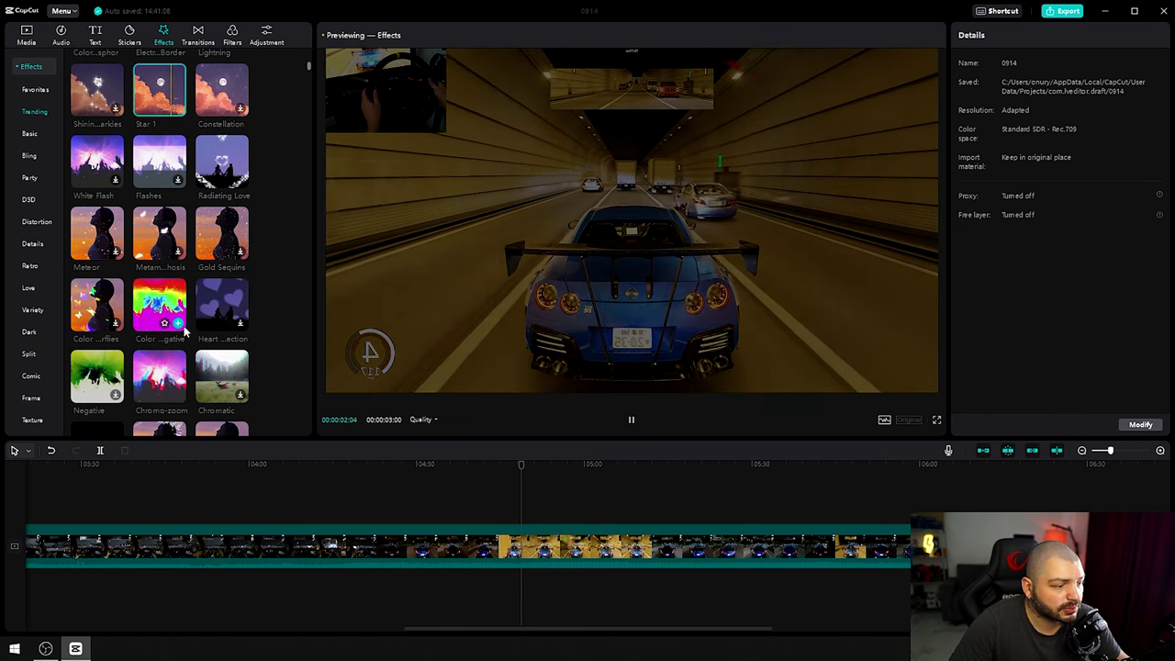
{"action": "left_click", "coordinate": [160, 303]}
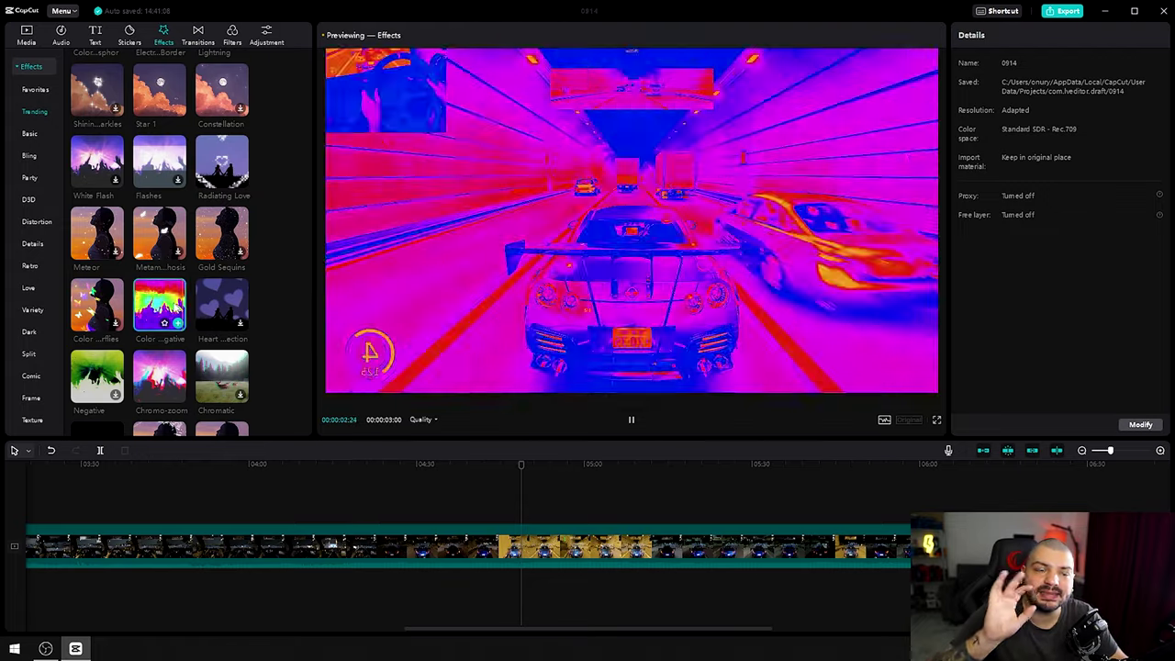
{"action": "scroll", "coordinate": [161, 367], "scroll_direction": "down", "scroll_amount": 5}
{"action": "left_click", "coordinate": [159, 364]}
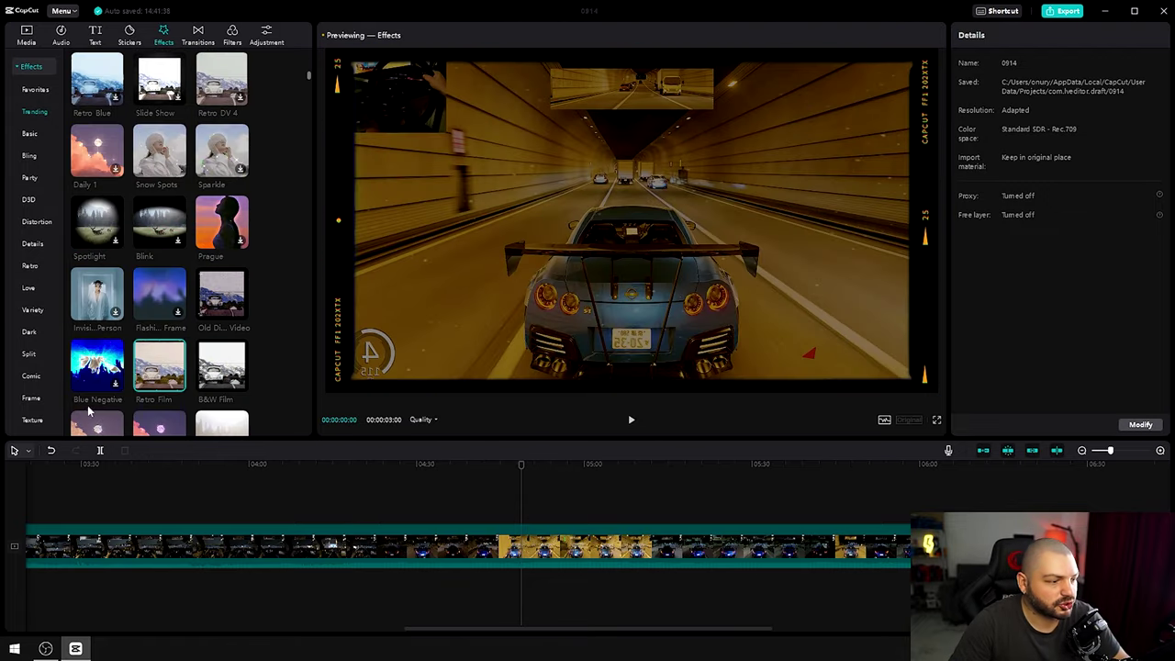
{"action": "left_click", "coordinate": [98, 371]}
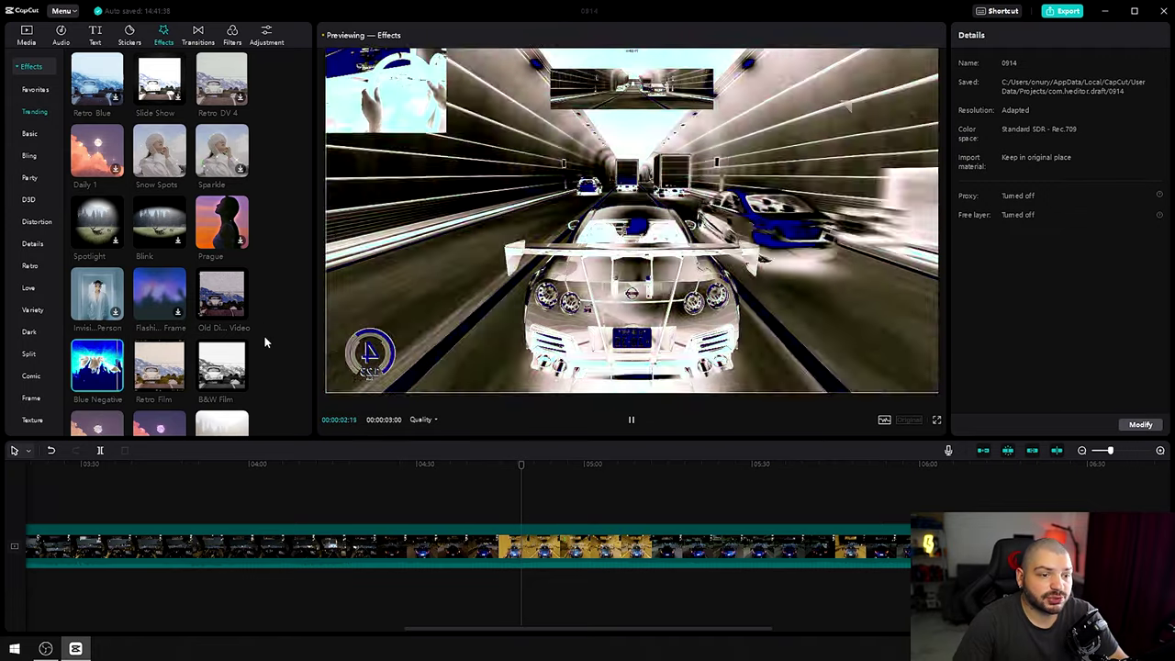
Browse the effects down to the Variety category and preview Confetti Ball, One Tap Three, Quick Math and Split Apart.
{"action": "scroll", "coordinate": [280, 294], "scroll_direction": "up", "scroll_amount": 10}
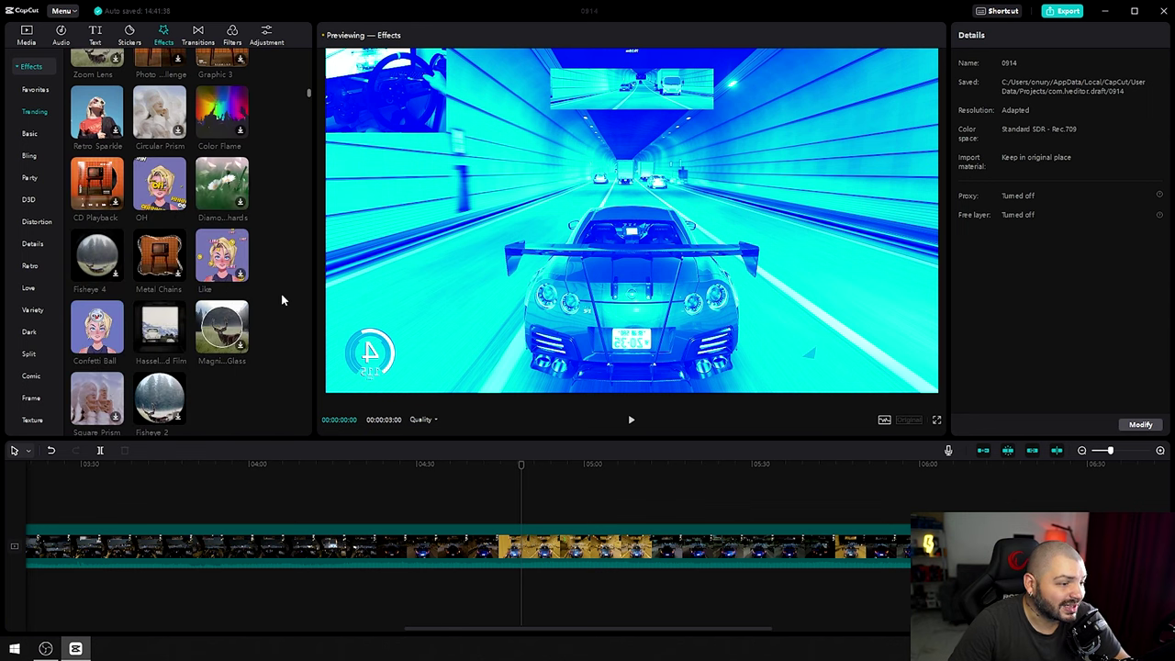
{"action": "scroll", "coordinate": [259, 217], "scroll_direction": "down", "scroll_amount": 15}
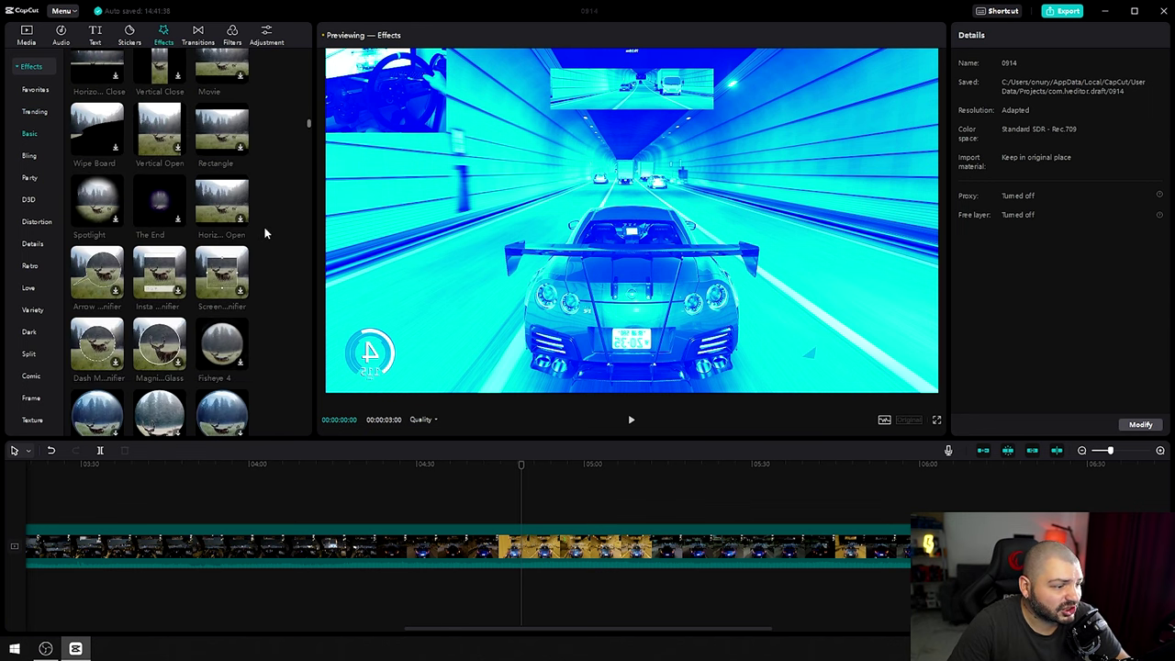
{"action": "left_click", "coordinate": [97, 163]}
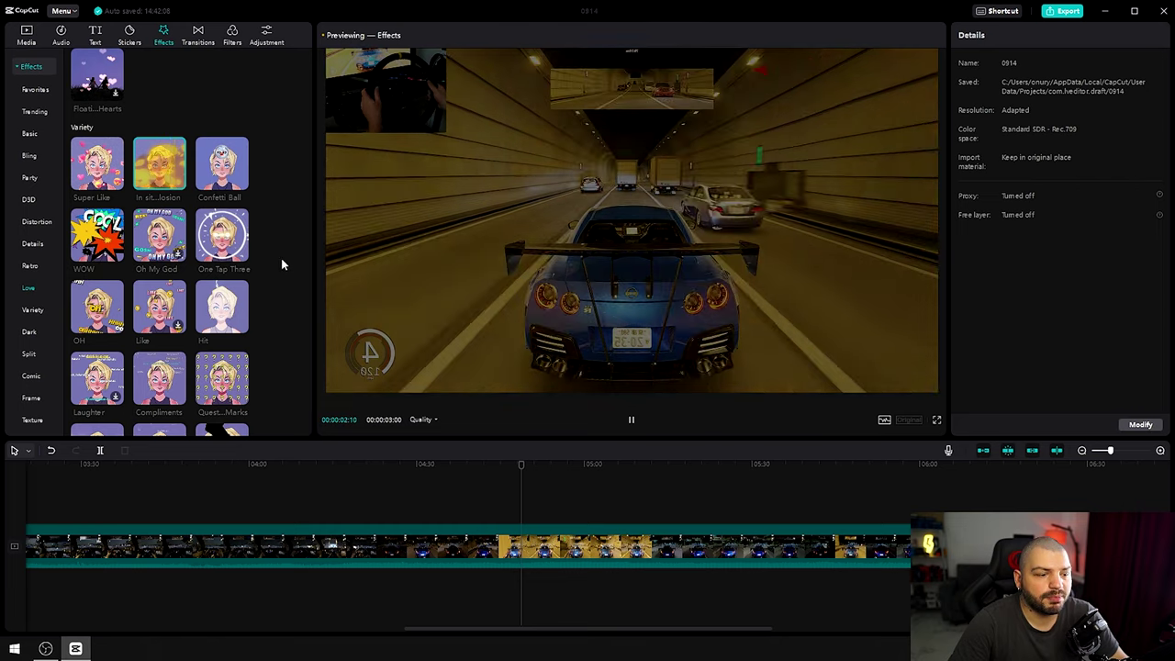
{"action": "left_click", "coordinate": [234, 170]}
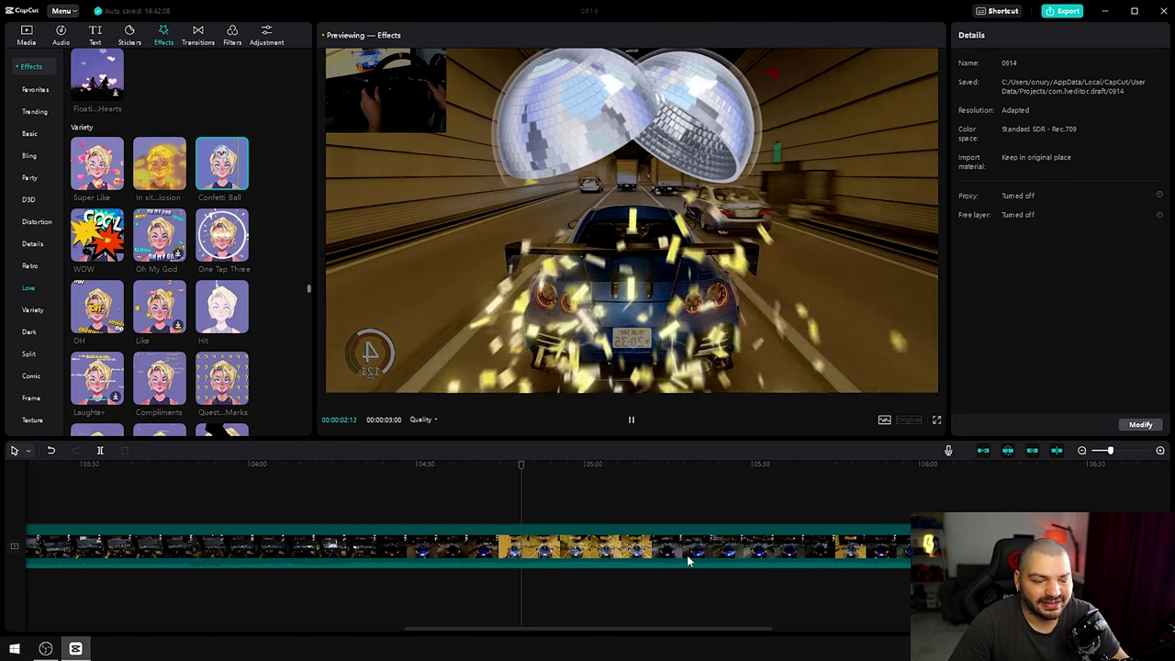
{"action": "left_click", "coordinate": [686, 554]}
{"action": "left_click", "coordinate": [225, 240]}
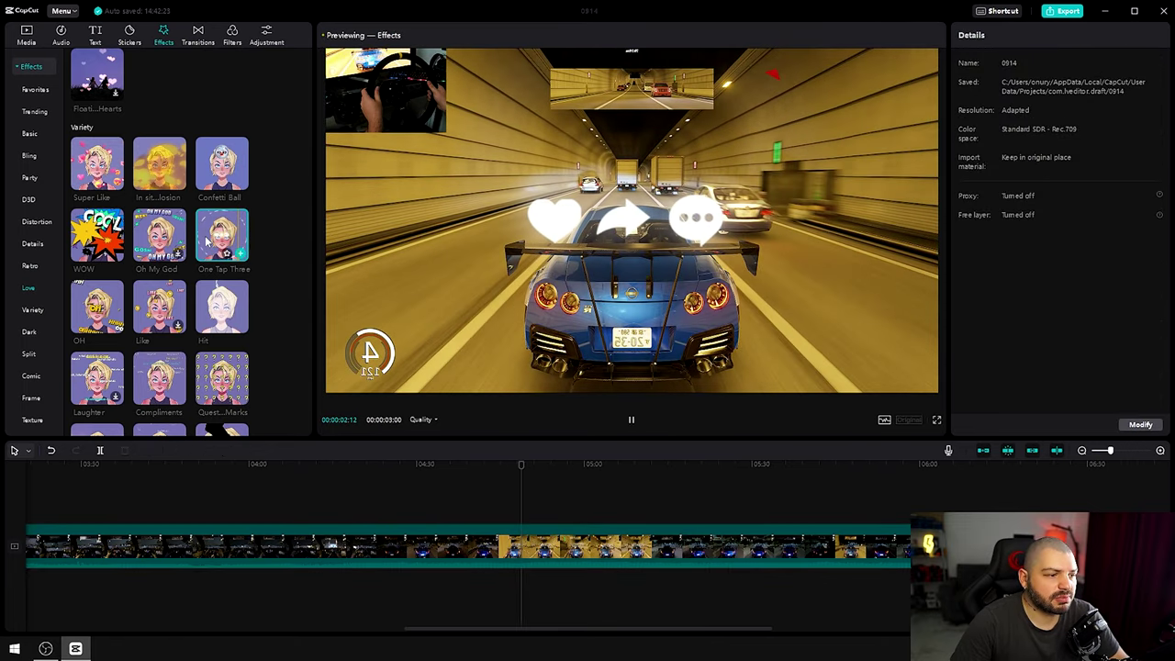
{"action": "scroll", "coordinate": [240, 301], "scroll_direction": "down", "scroll_amount": 3}
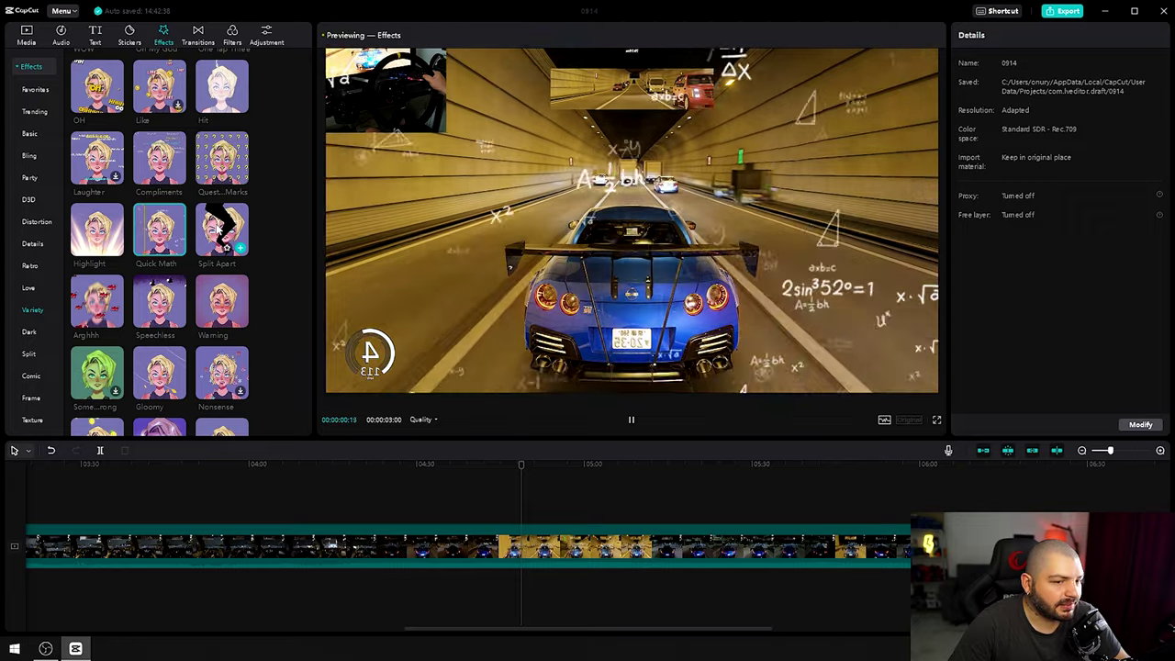
{"action": "left_click", "coordinate": [220, 231]}
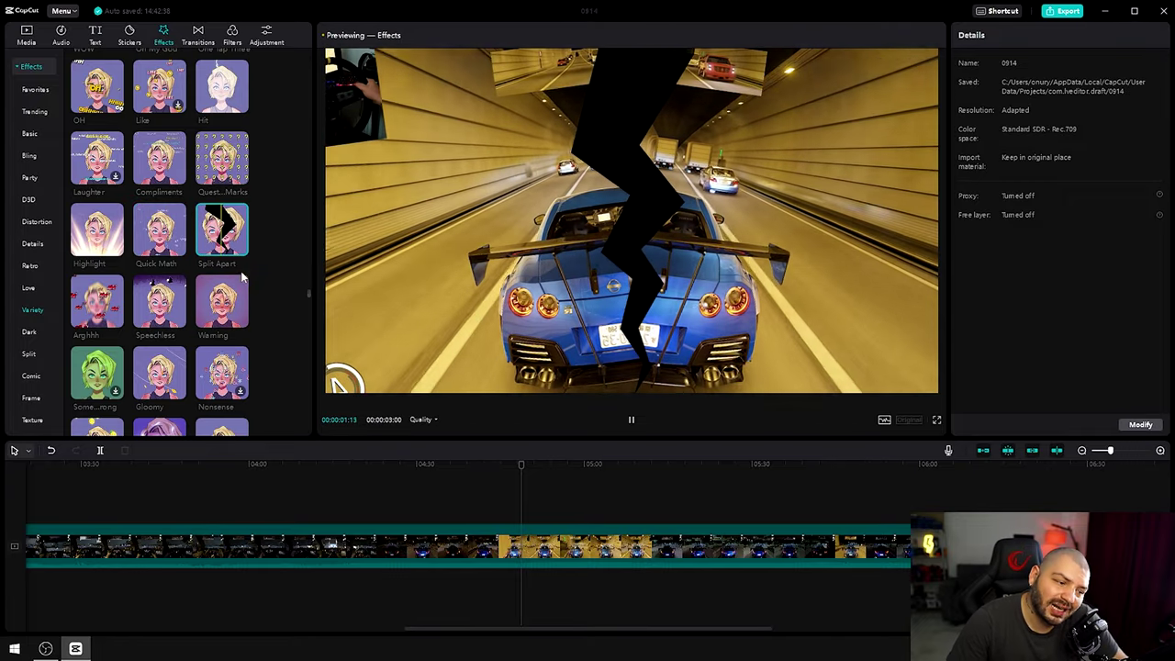
Browse the Dark, Split and Comic effect categories and preview the Bolts effect.
{"action": "scroll", "coordinate": [246, 275], "scroll_direction": "down", "scroll_amount": 5}
{"action": "scroll", "coordinate": [229, 273], "scroll_direction": "down", "scroll_amount": 2}
{"action": "scroll", "coordinate": [221, 272], "scroll_direction": "down", "scroll_amount": 1}
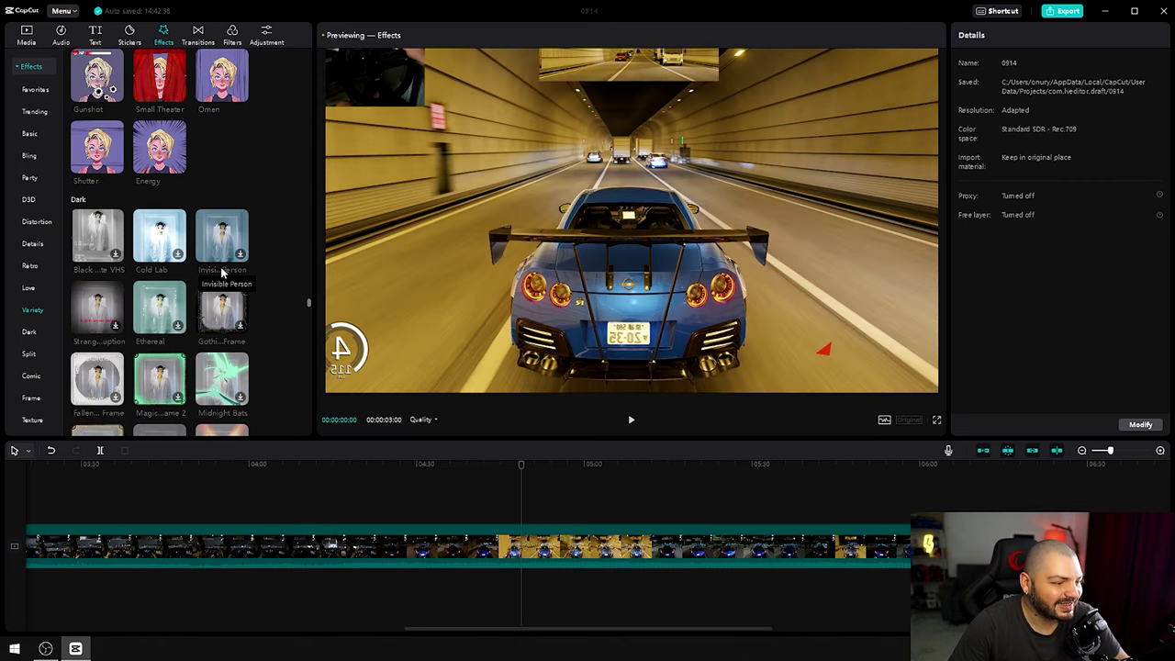
{"action": "scroll", "coordinate": [211, 271], "scroll_direction": "down", "scroll_amount": 12}
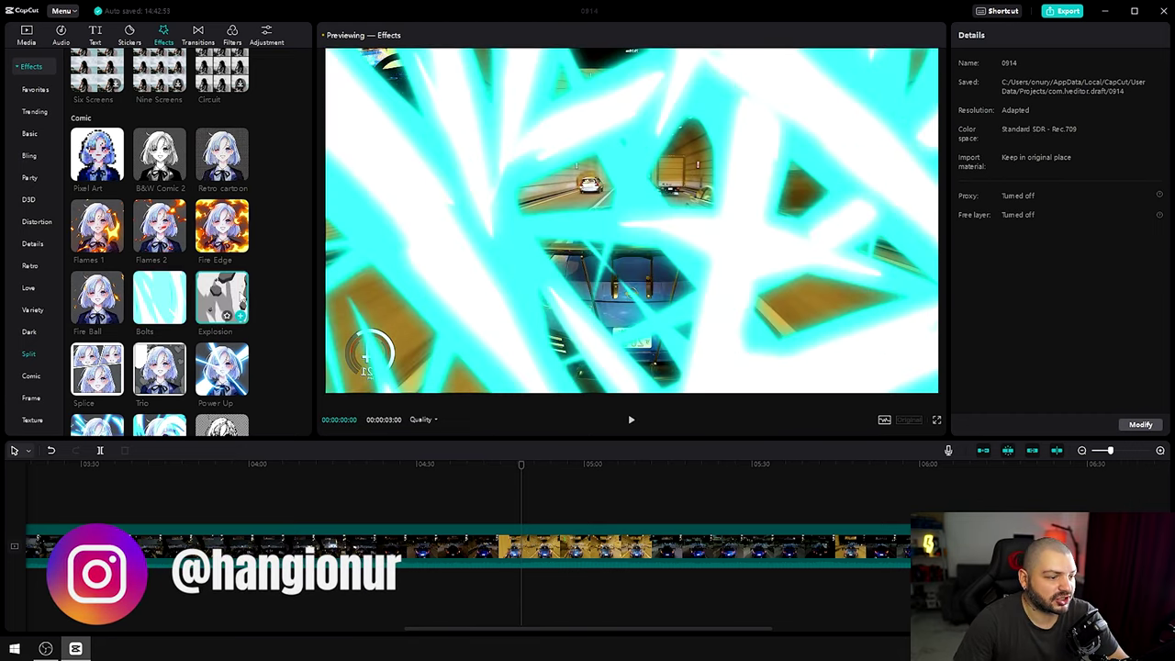
{"action": "scroll", "coordinate": [160, 239], "scroll_direction": "down", "scroll_amount": 1}
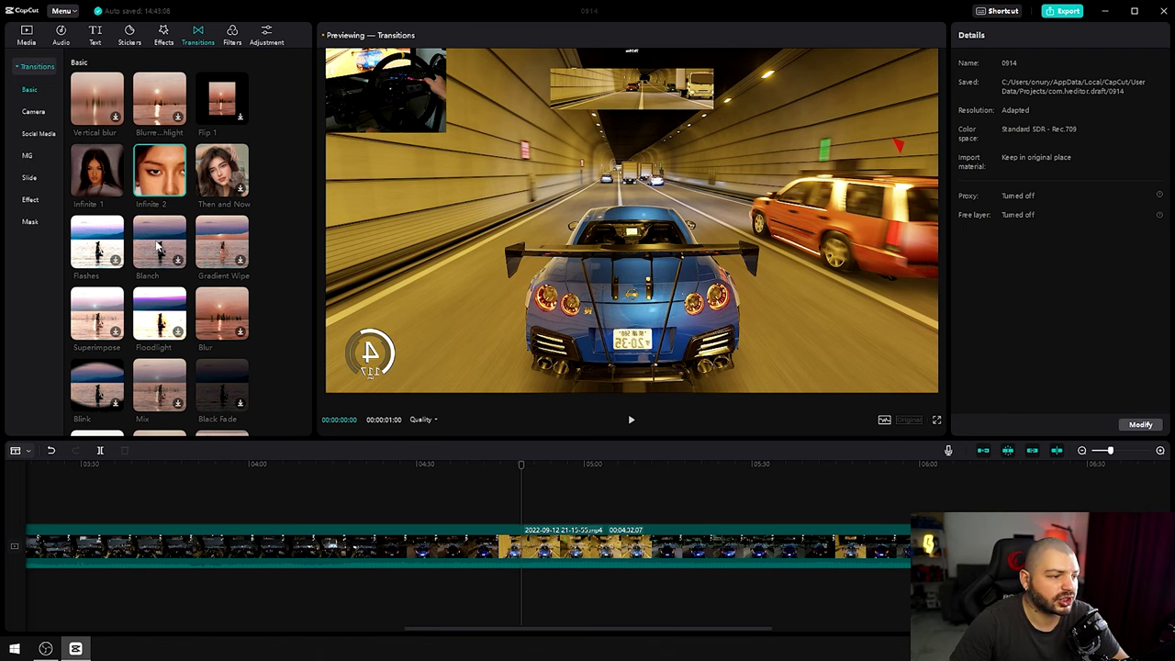
Browse the transition library from Basic to Mask, previewing Mix, Right and Recorder, and return to the Basic transitions.
{"action": "scroll", "coordinate": [170, 261], "scroll_direction": "down", "scroll_amount": 2}
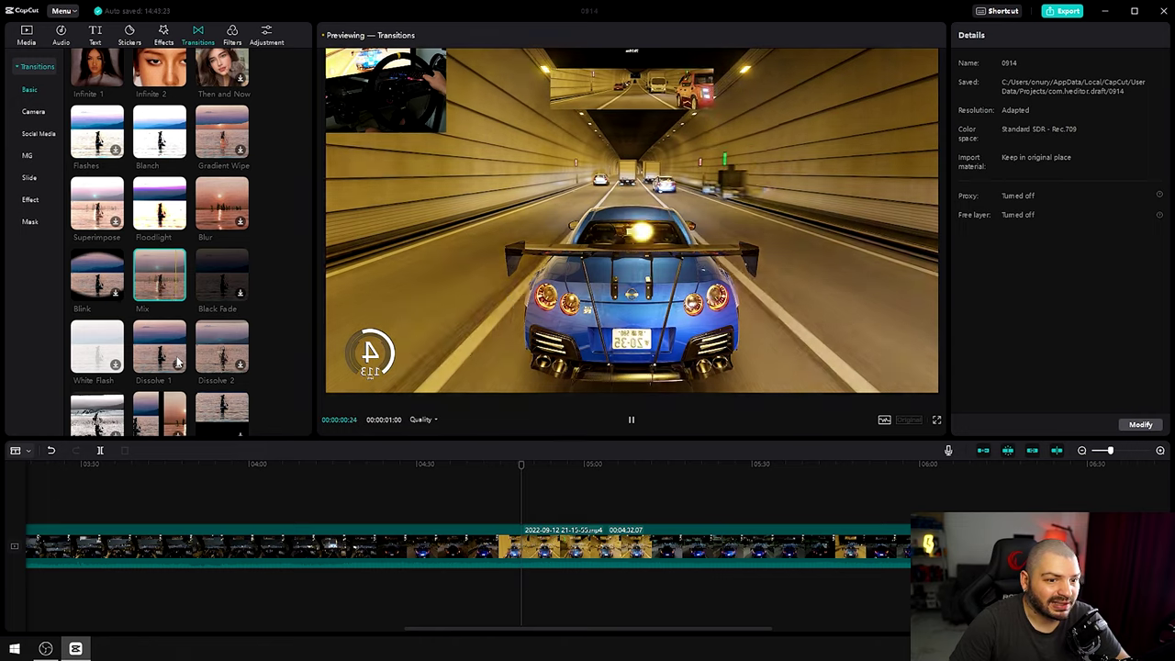
{"action": "scroll", "coordinate": [187, 361], "scroll_direction": "down", "scroll_amount": 10}
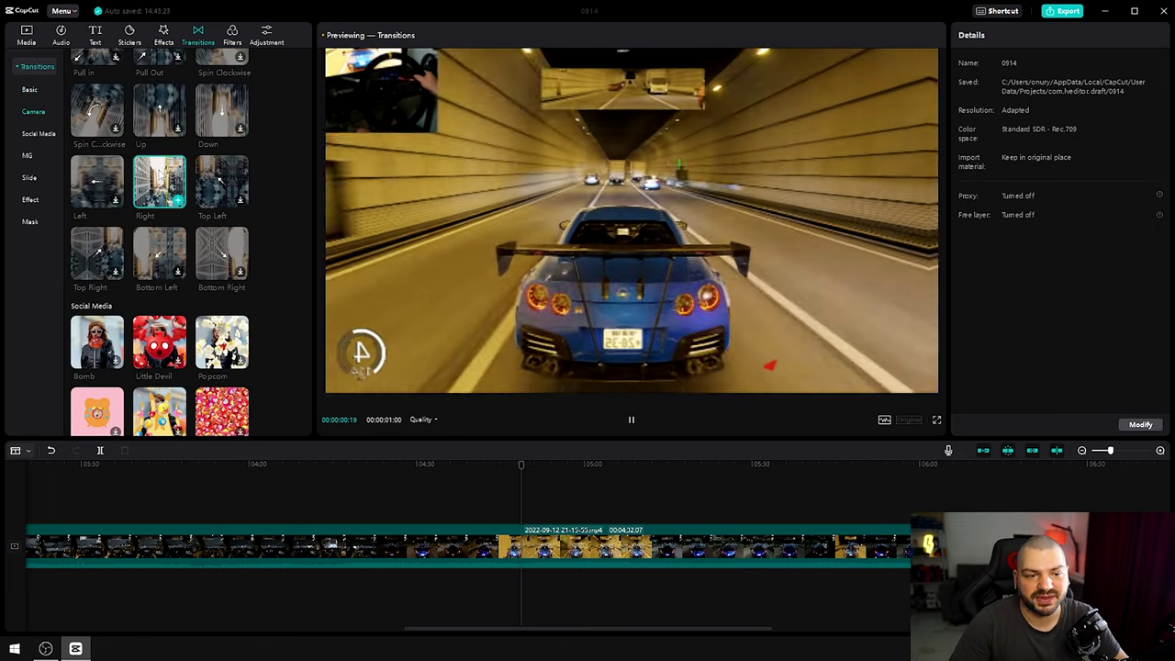
{"action": "scroll", "coordinate": [221, 264], "scroll_direction": "down", "scroll_amount": 3}
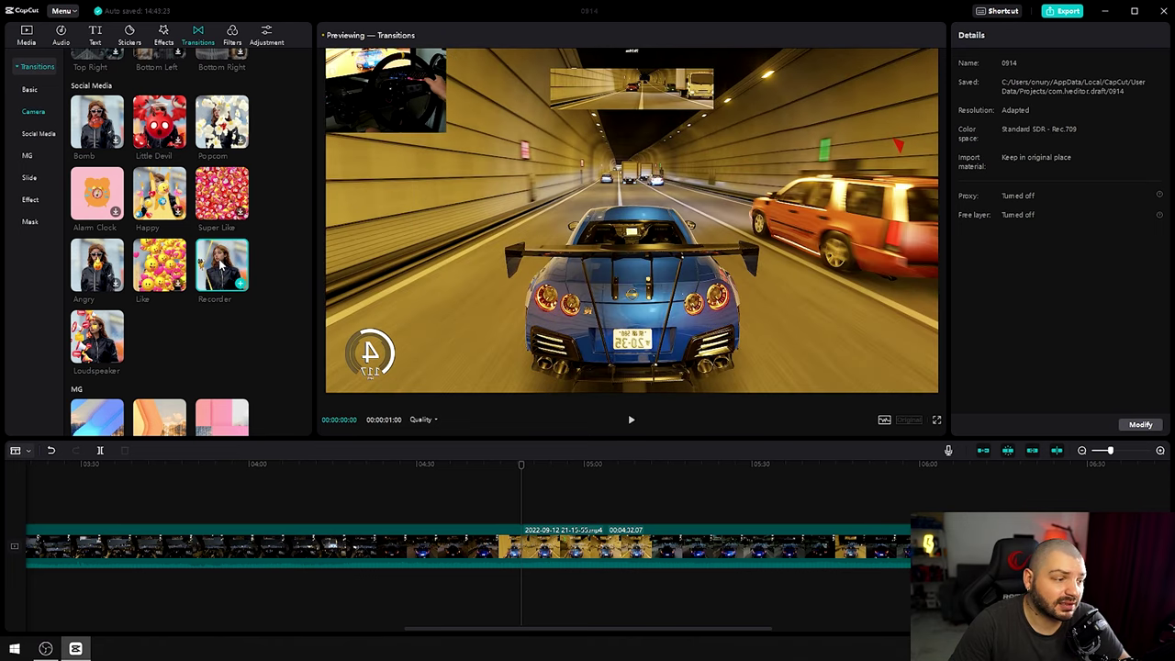
{"action": "scroll", "coordinate": [236, 321], "scroll_direction": "down", "scroll_amount": 3}
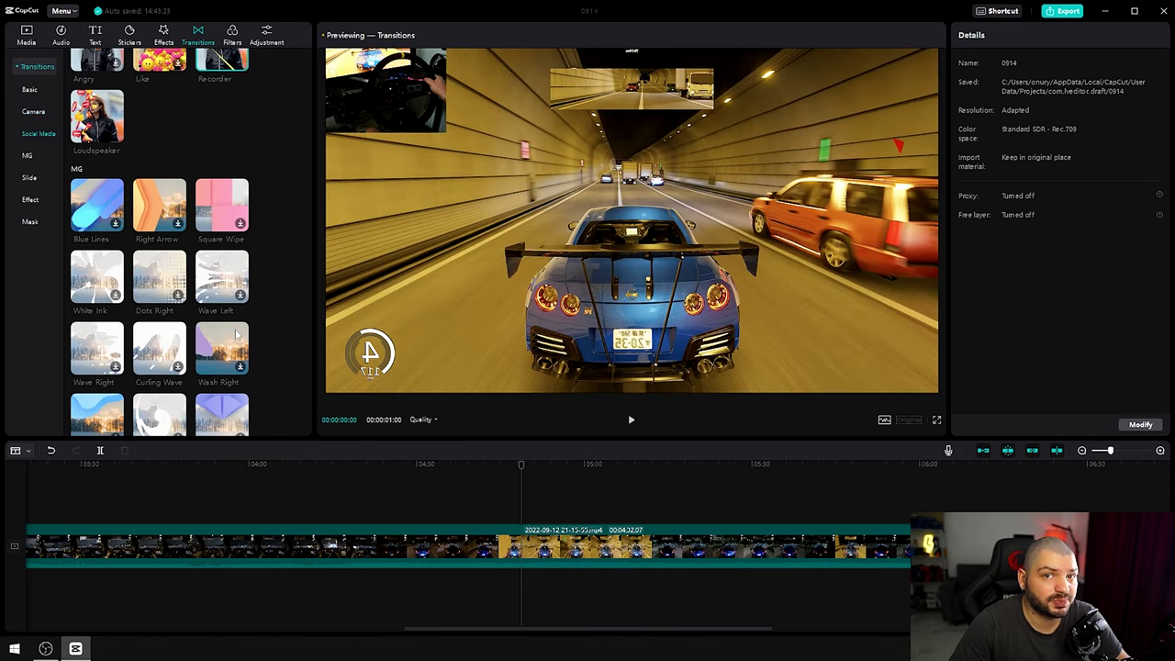
{"action": "scroll", "coordinate": [241, 349], "scroll_direction": "down", "scroll_amount": 1}
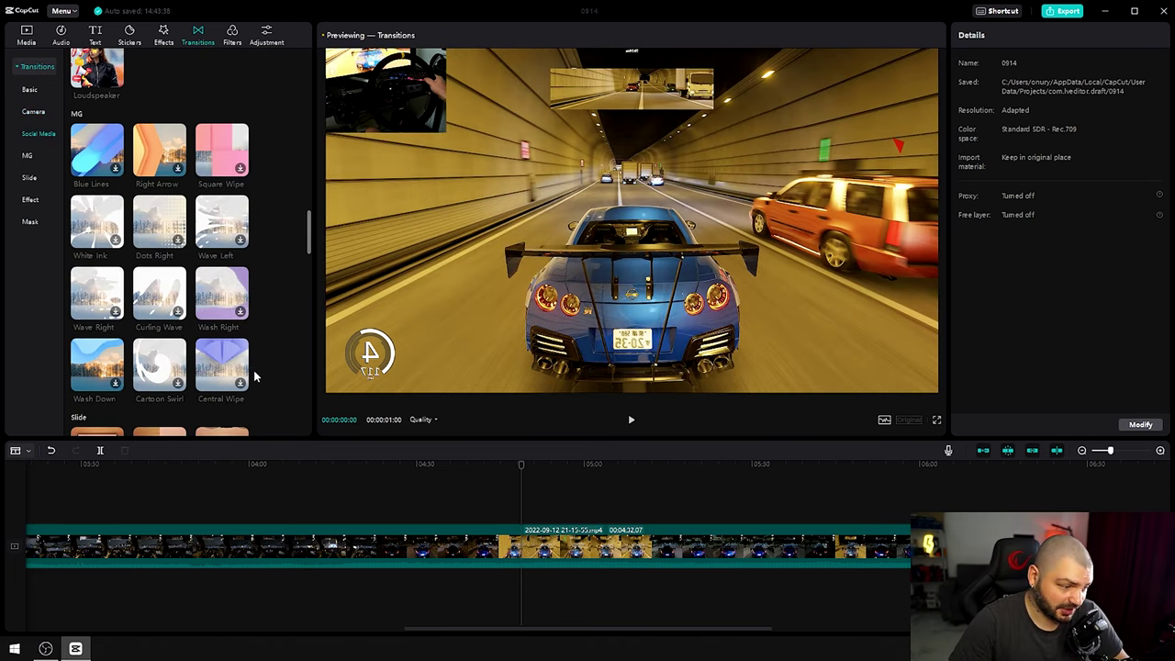
{"action": "scroll", "coordinate": [255, 376], "scroll_direction": "down", "scroll_amount": 6}
{"action": "scroll", "coordinate": [265, 375], "scroll_direction": "down", "scroll_amount": 9}
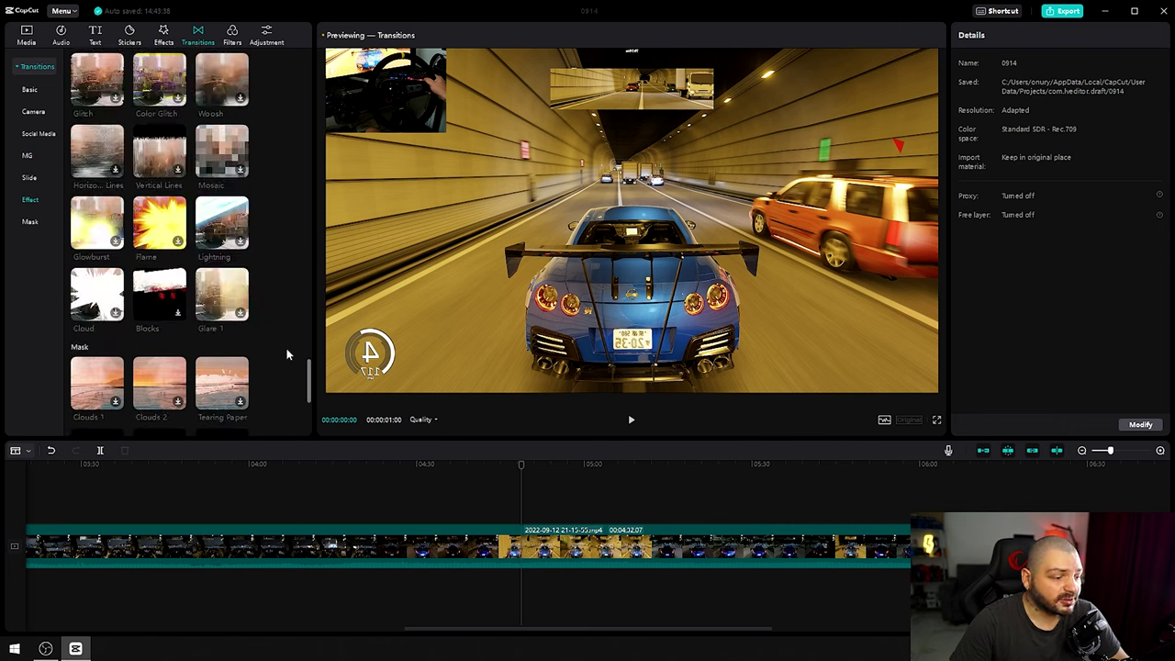
{"action": "scroll", "coordinate": [240, 382], "scroll_direction": "down", "scroll_amount": 1}
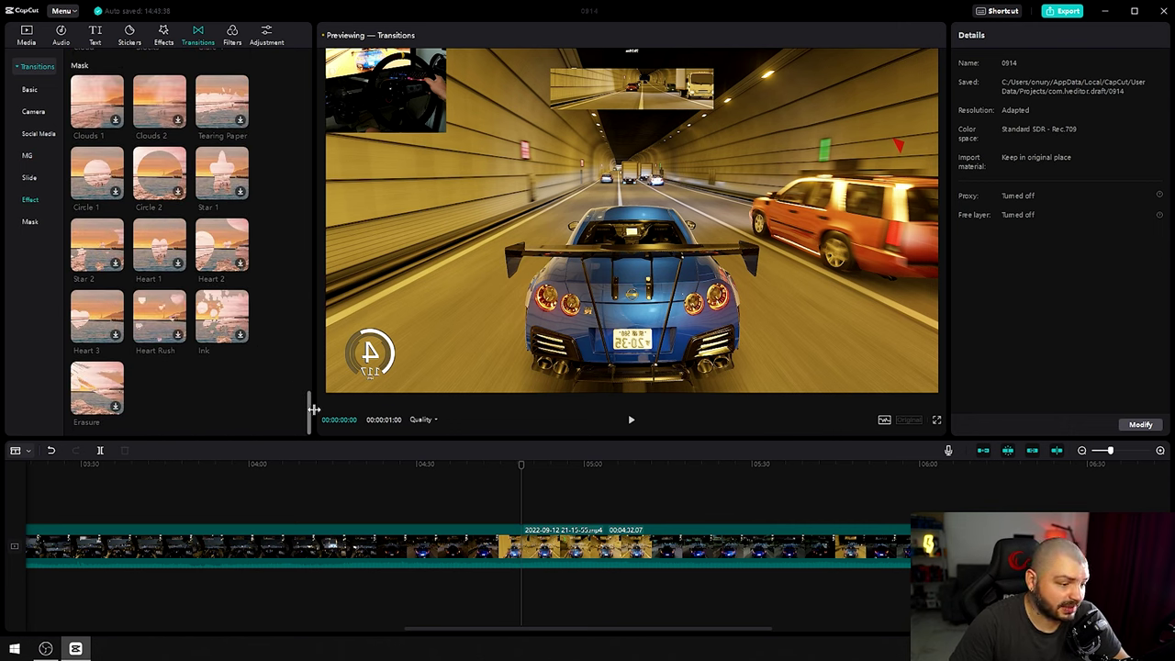
{"action": "left_click_drag", "start_coordinate": [310, 409], "coordinate": [353, 75]}
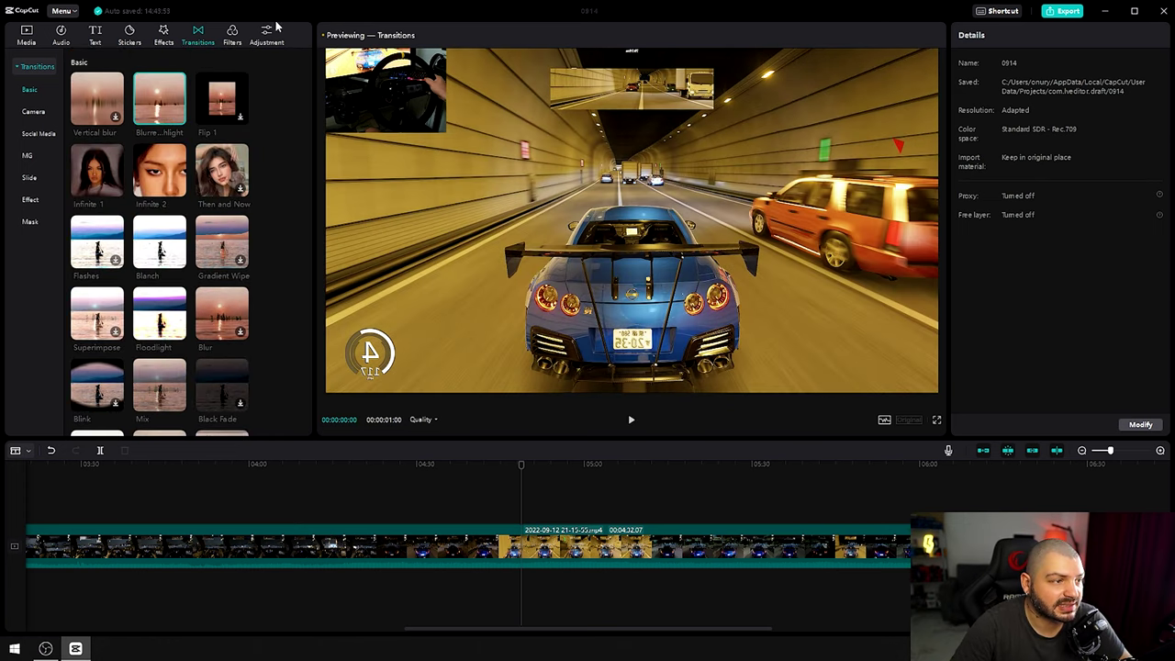
Browse the Life and Food filters, preview Photo Booth and Nature, and open the adjustment library.
{"action": "left_click", "coordinate": [235, 34]}
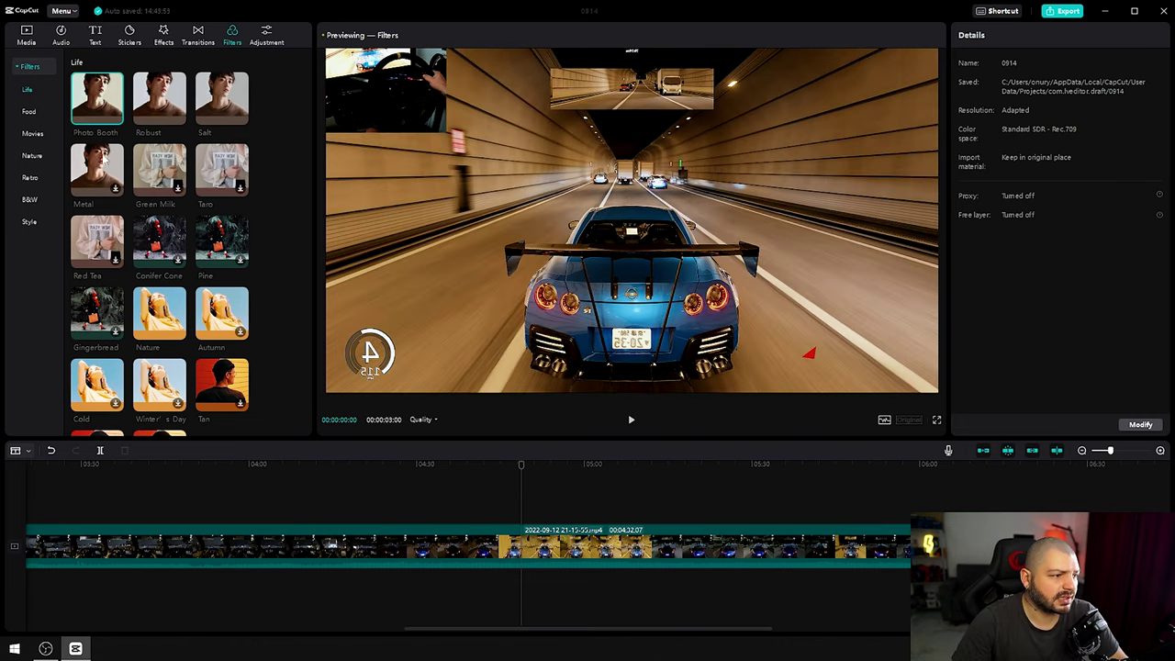
{"action": "scroll", "coordinate": [129, 230], "scroll_direction": "down", "scroll_amount": 2}
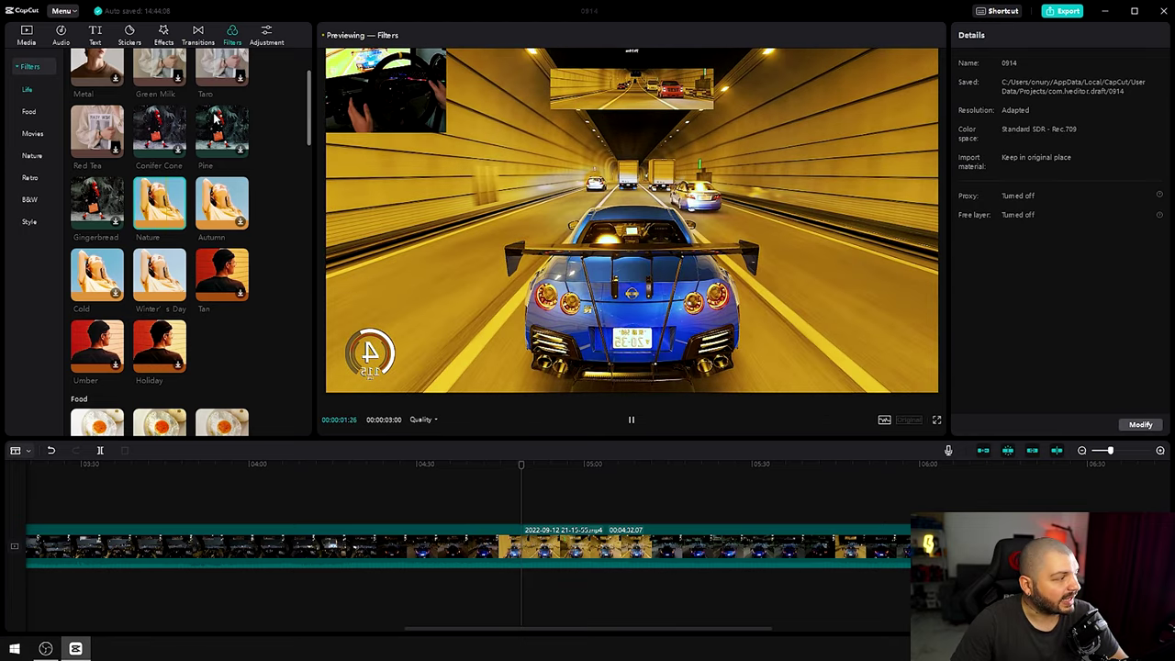
{"action": "scroll", "coordinate": [239, 244], "scroll_direction": "down", "scroll_amount": 5}
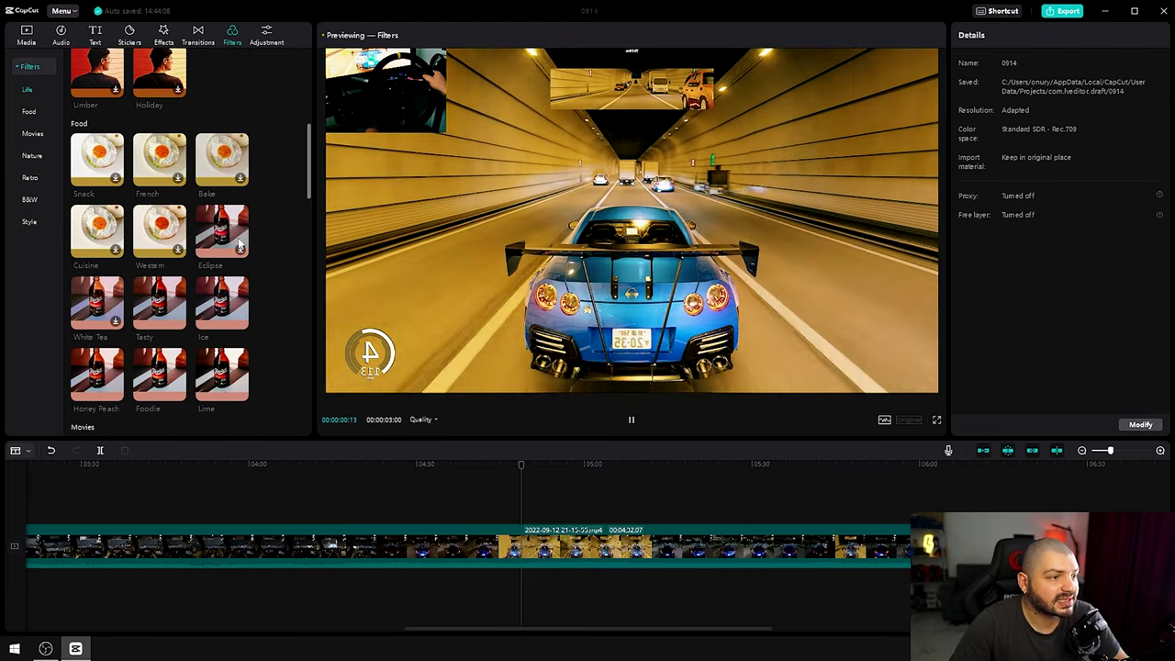
{"action": "left_click", "coordinate": [266, 37]}
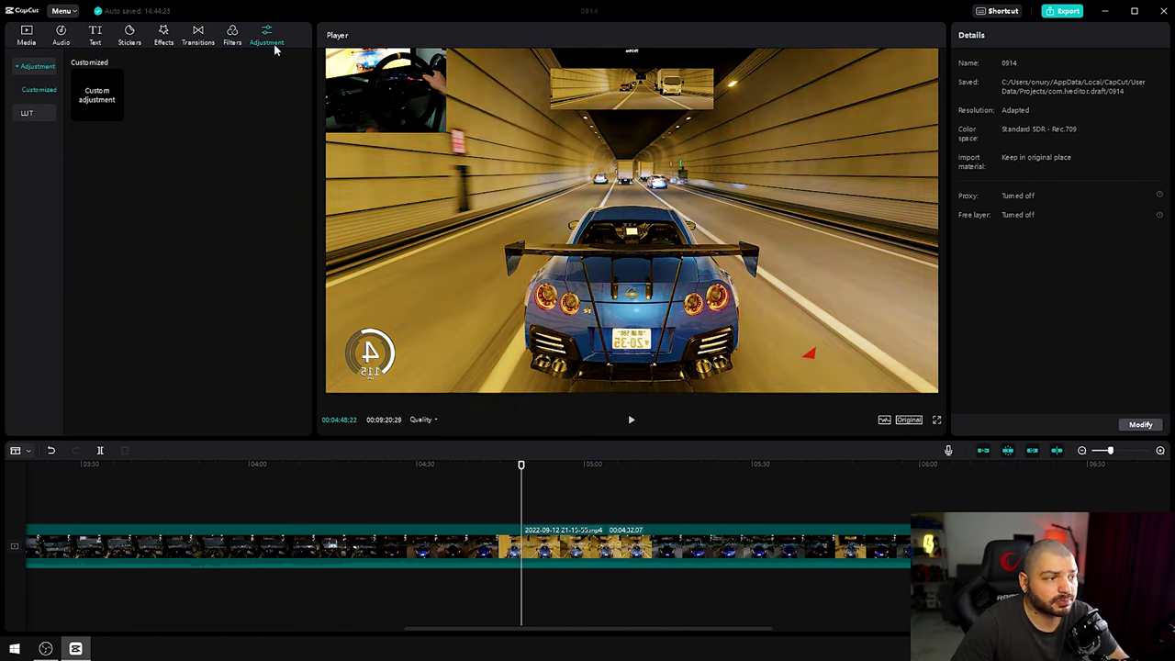
Try out a custom adjustment layer stretched over the middle section of the timeline, and delete it.
{"action": "left_click", "coordinate": [115, 113]}
{"action": "left_click_drag", "start_coordinate": [539, 514], "coordinate": [545, 517]}
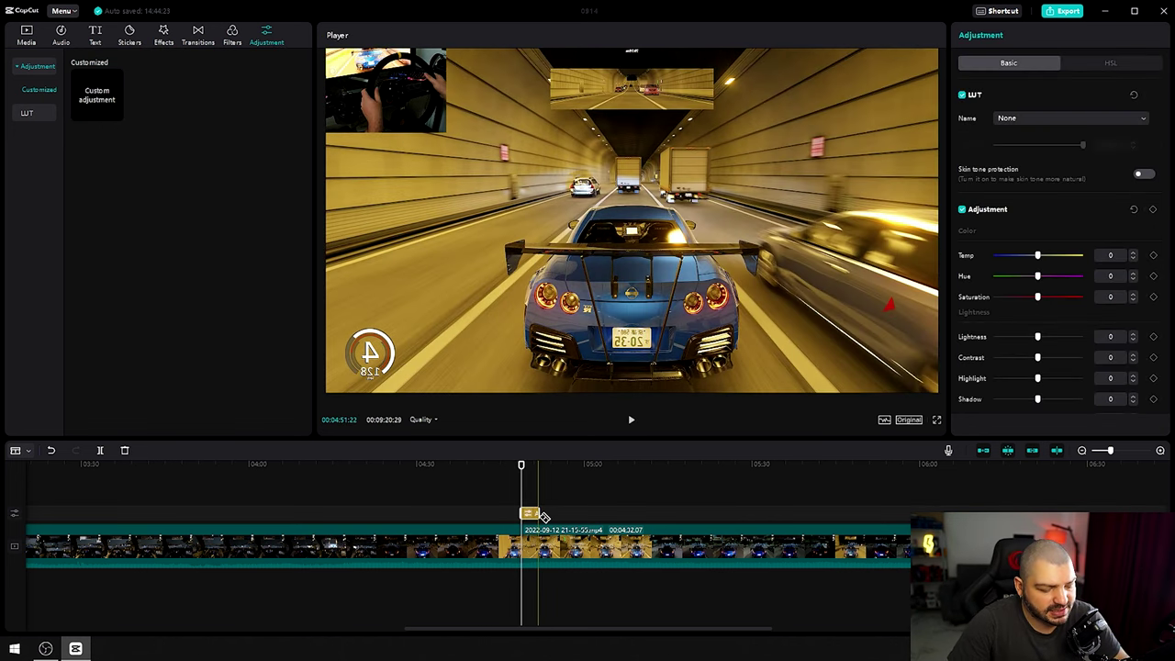
{"action": "left_click_drag", "start_coordinate": [946, 514], "coordinate": [1060, 514]}
{"action": "left_click_drag", "start_coordinate": [752, 511], "coordinate": [579, 519]}
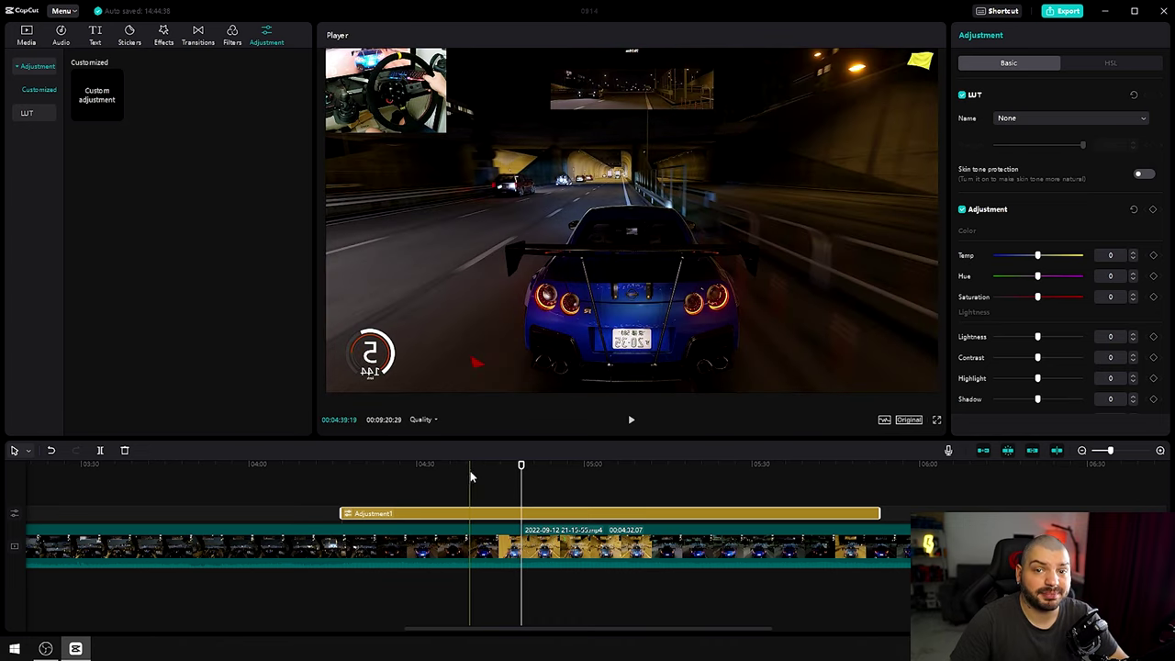
{"action": "key", "text": "Delete"}
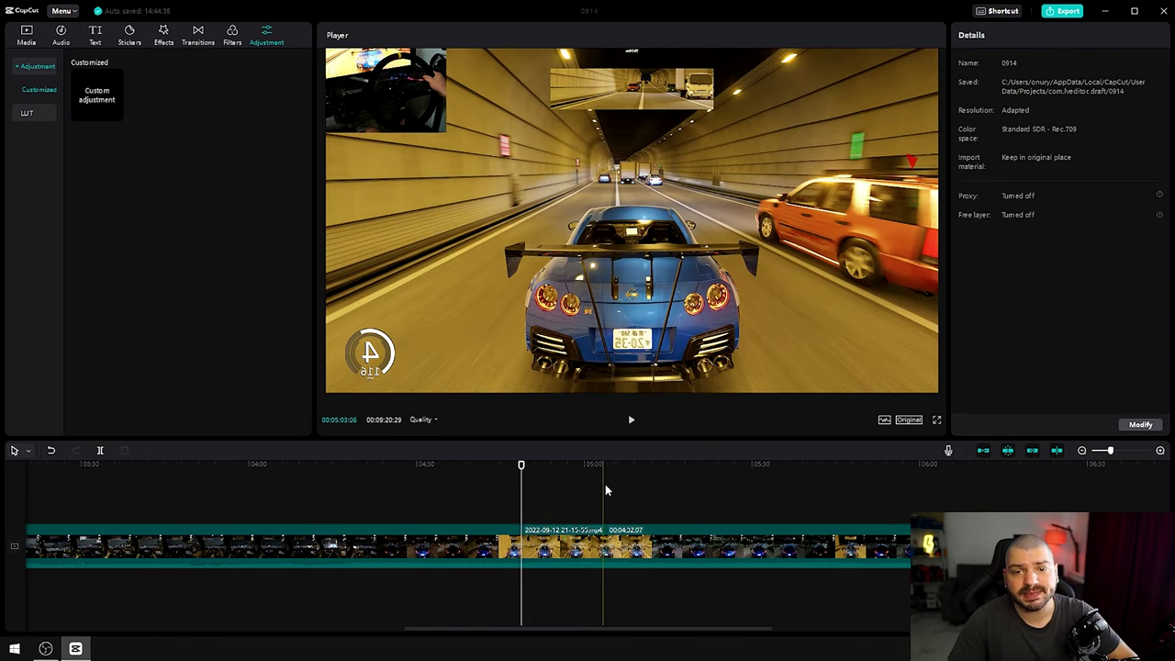
Open the export settings for the whole project and toggle Remove watermark off and back on.
{"action": "key", "text": "ctrl+minus"}
{"action": "scroll", "coordinate": [607, 539], "scroll_direction": "down", "scroll_amount": 3}
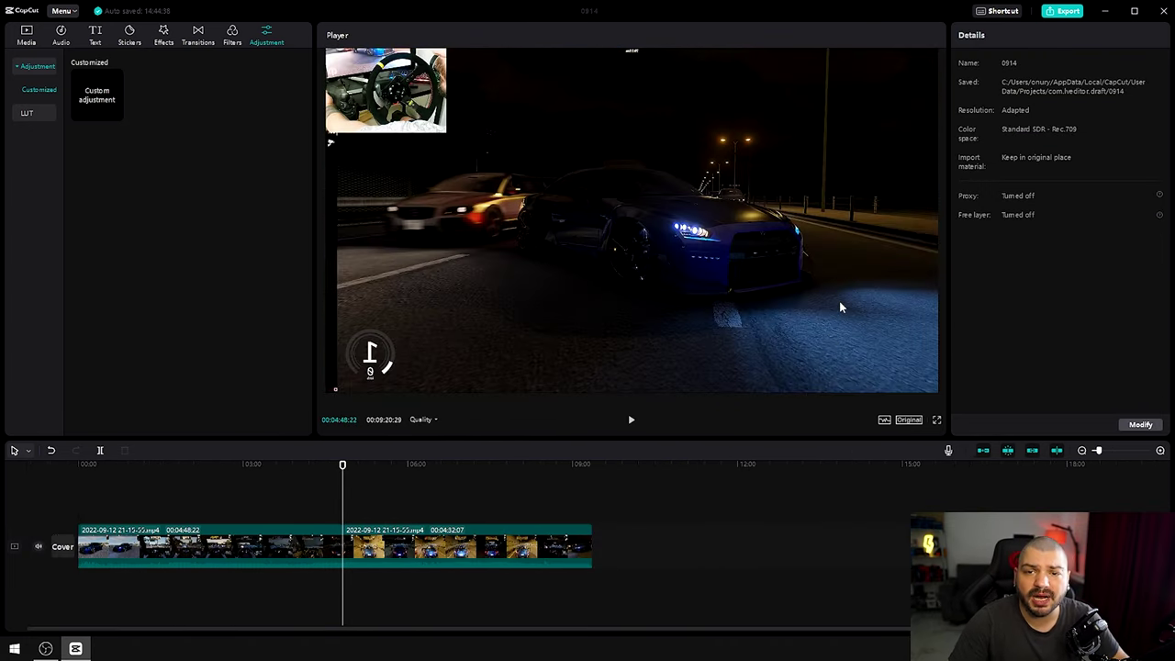
{"action": "scroll", "coordinate": [588, 484], "scroll_direction": "up", "scroll_amount": 1}
{"action": "scroll", "coordinate": [589, 484], "scroll_direction": "up", "scroll_amount": 1}
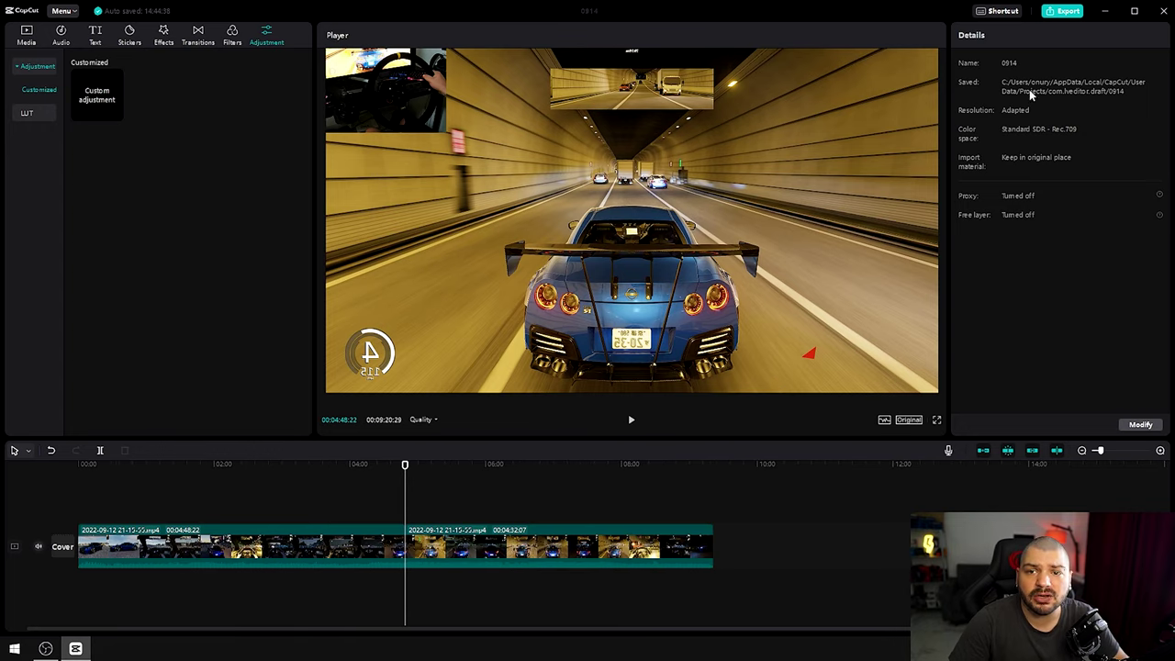
{"action": "left_click", "coordinate": [1066, 12]}
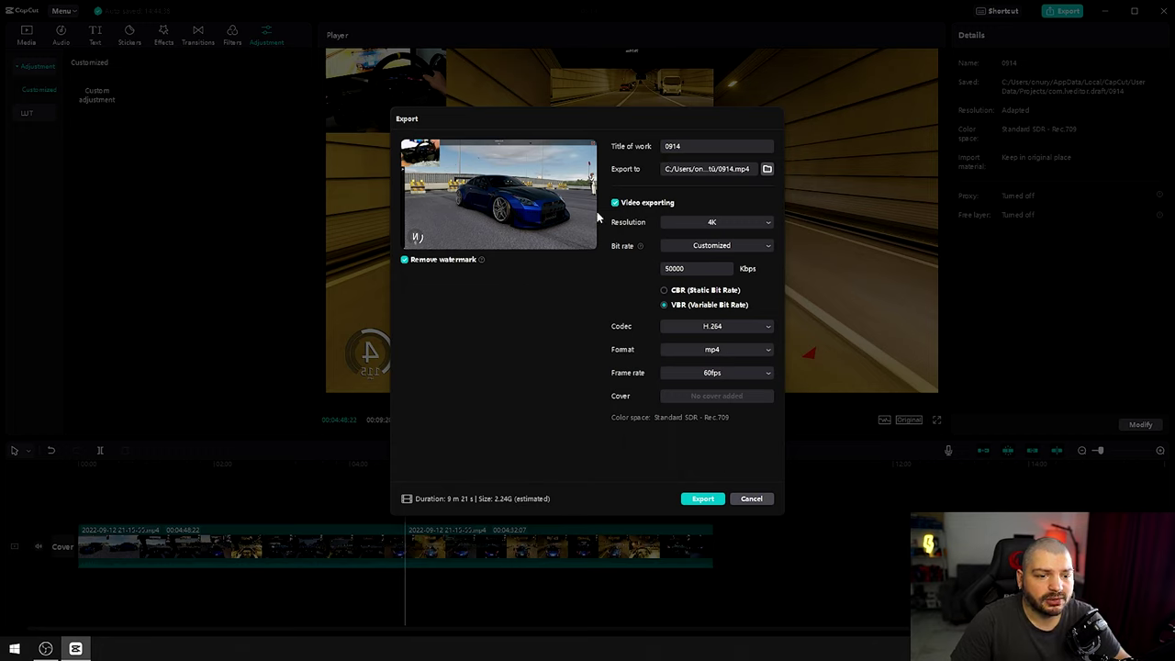
{"action": "left_click", "coordinate": [405, 260]}
{"action": "left_click", "coordinate": [405, 260]}
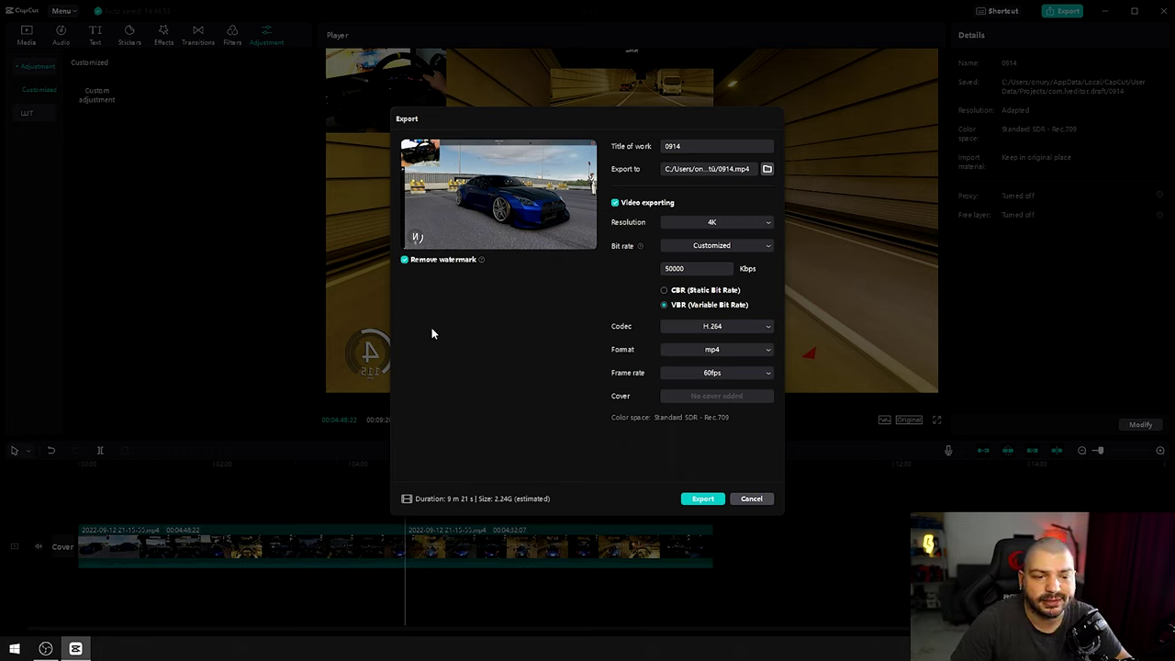
Set the export resolution to 4K and the bit rate to Higher.
{"action": "left_click", "coordinate": [757, 223]}
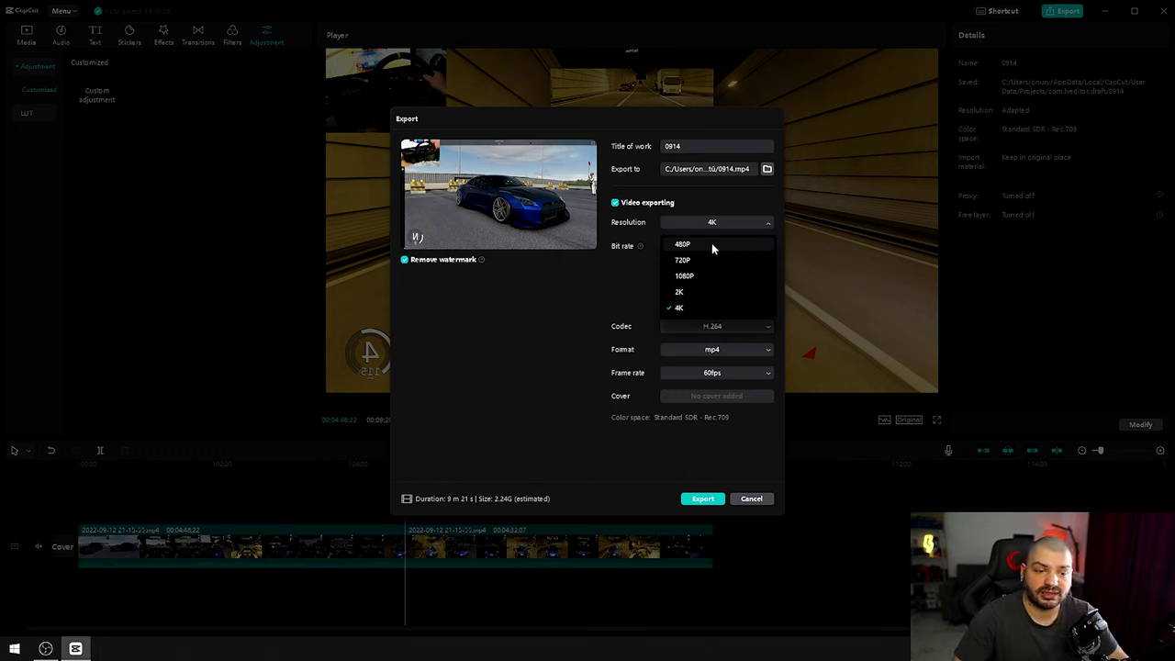
{"action": "left_click", "coordinate": [681, 309]}
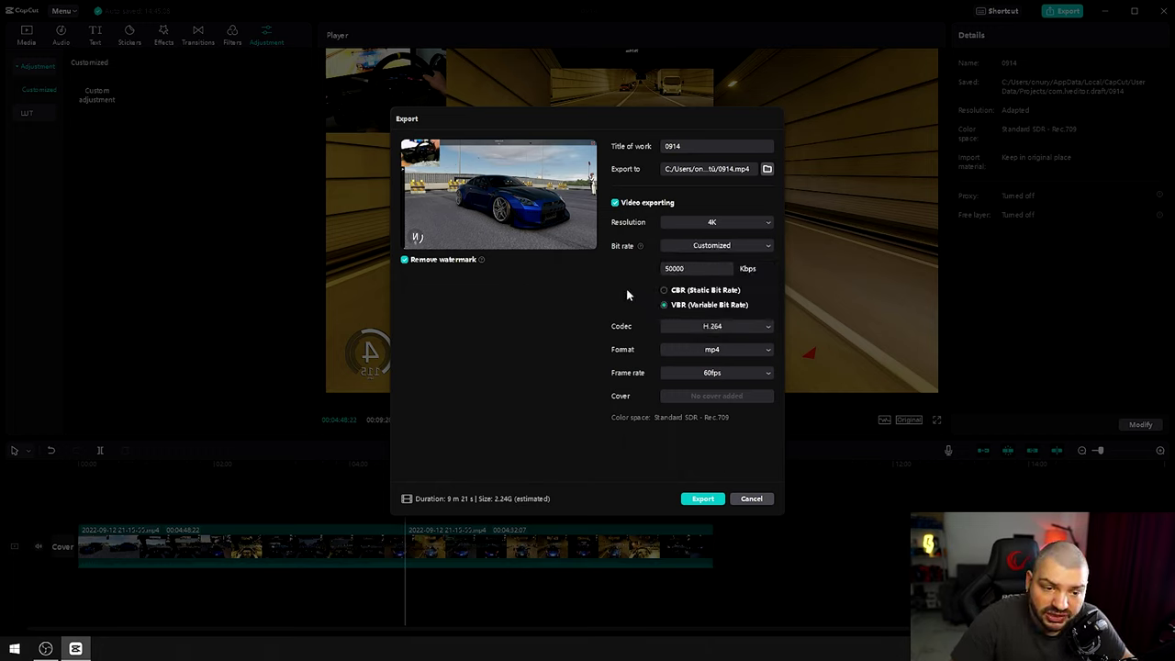
{"action": "left_click", "coordinate": [713, 246]}
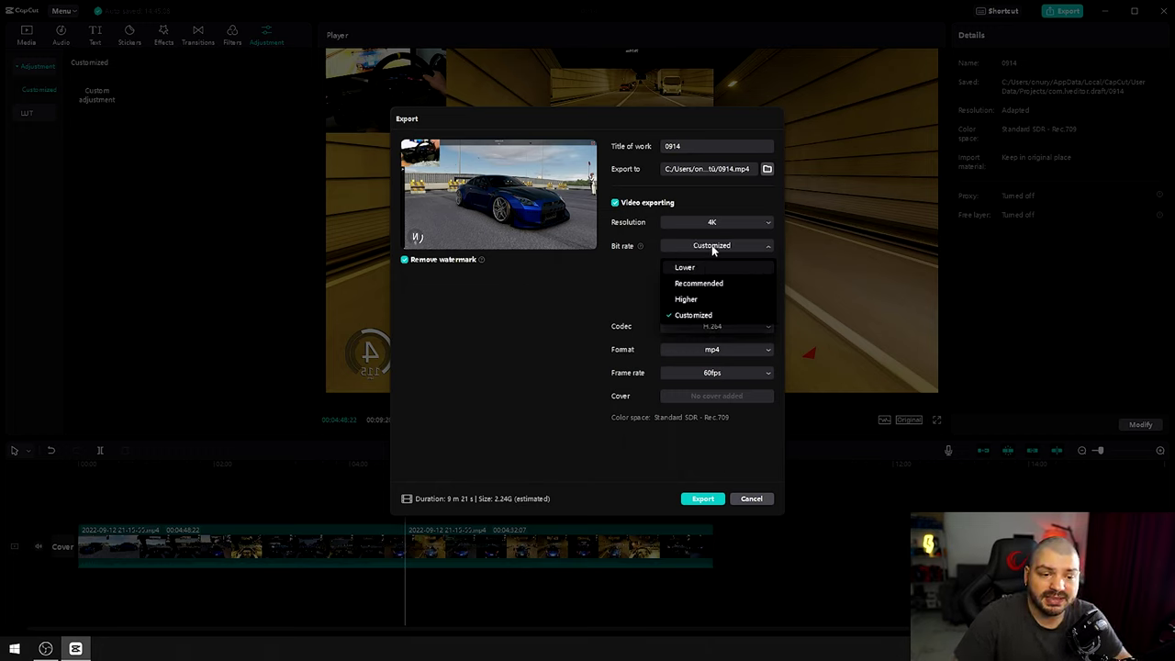
{"action": "left_click", "coordinate": [717, 306]}
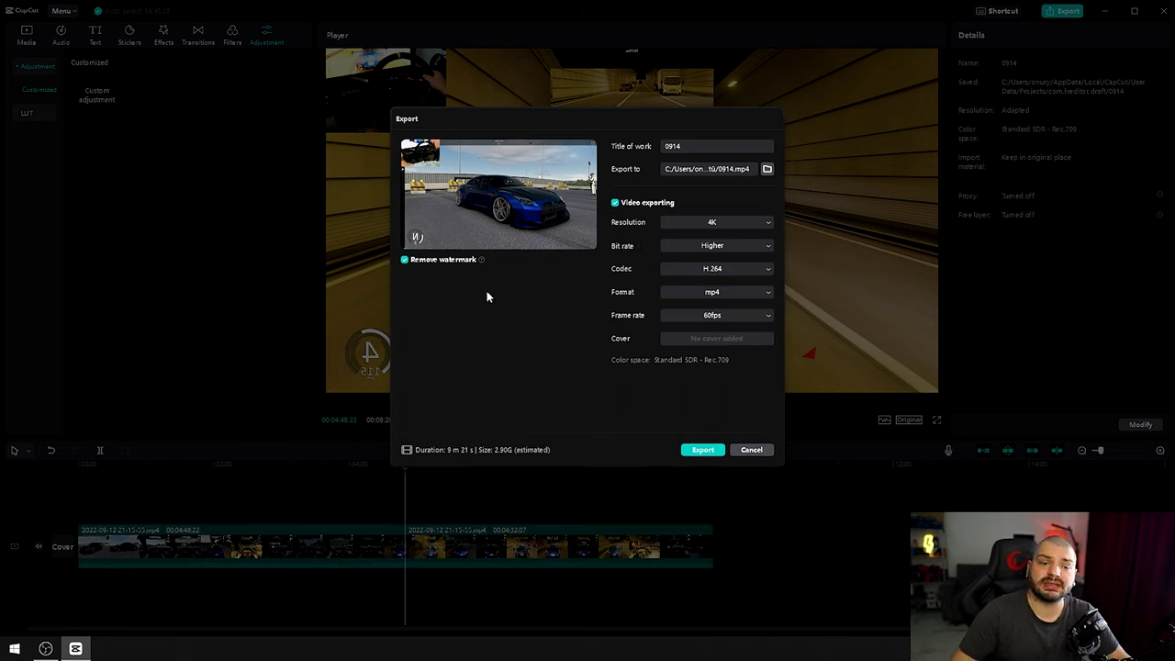